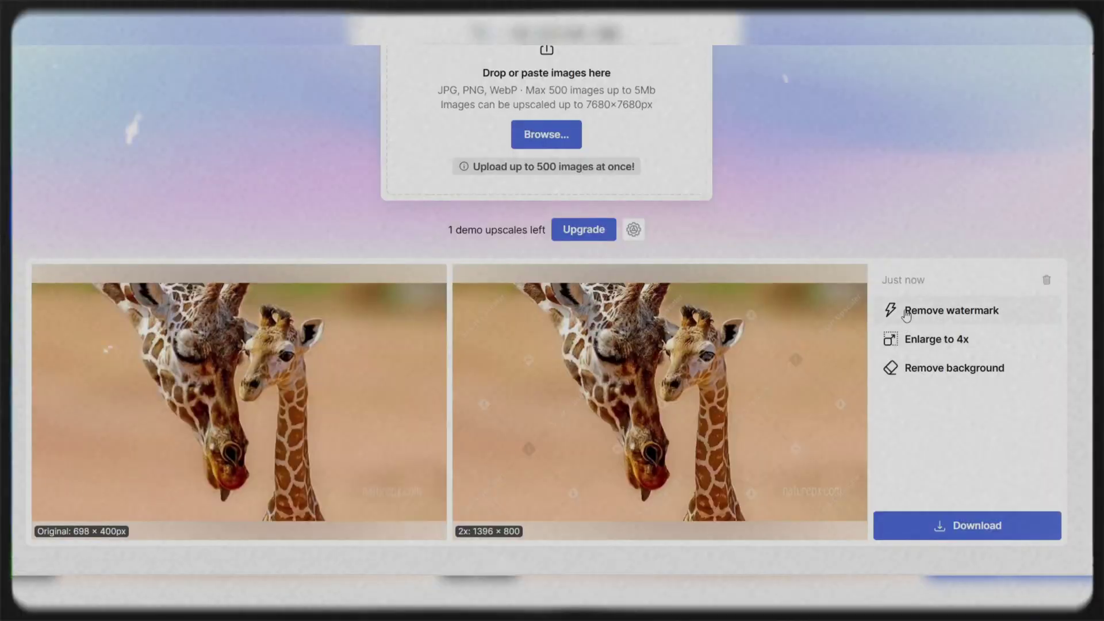
Bring up the HitPaw upgrade plans dialog after the colorized portrait comparison.
click(904, 310)
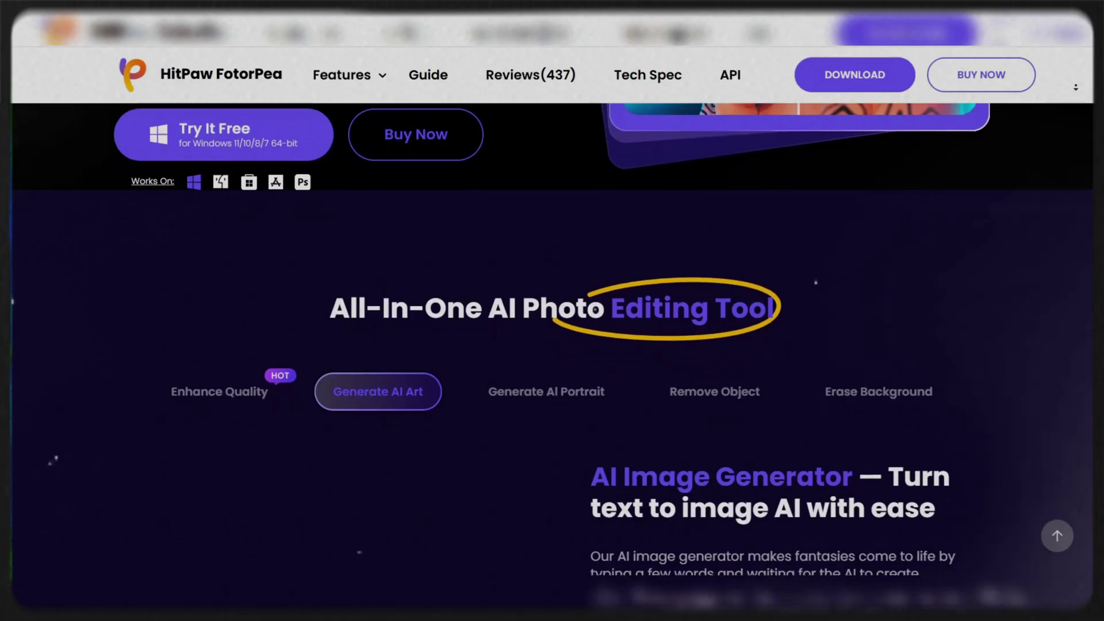
Scroll down the Upscayl homepage past the mountain before/after demo.
scroll(552, 310, down, 2)
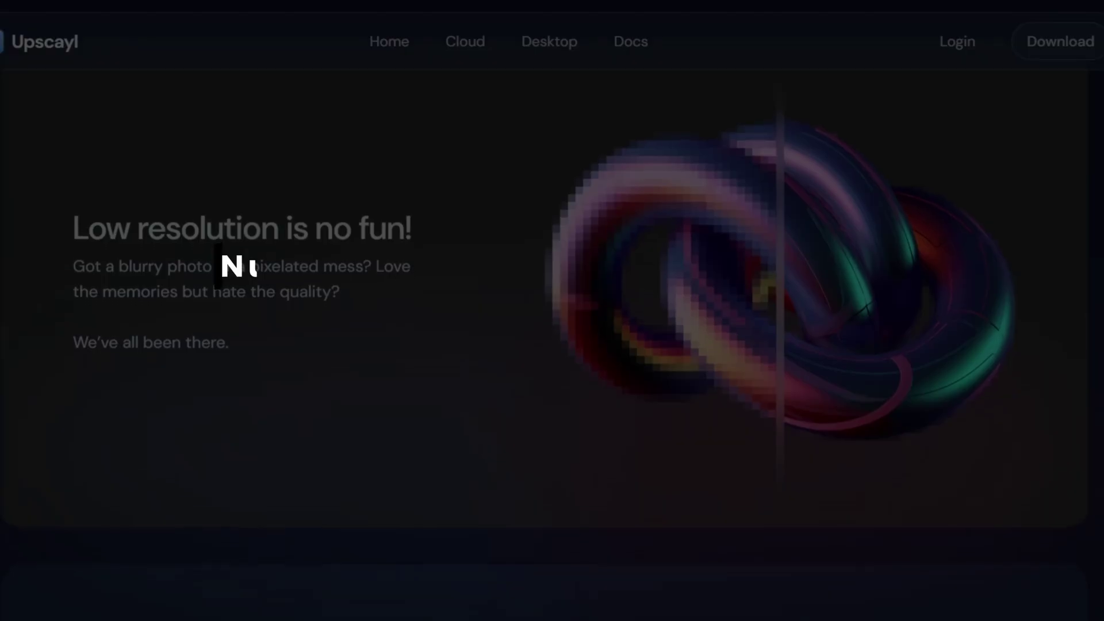
scroll(552, 311, down, 2)
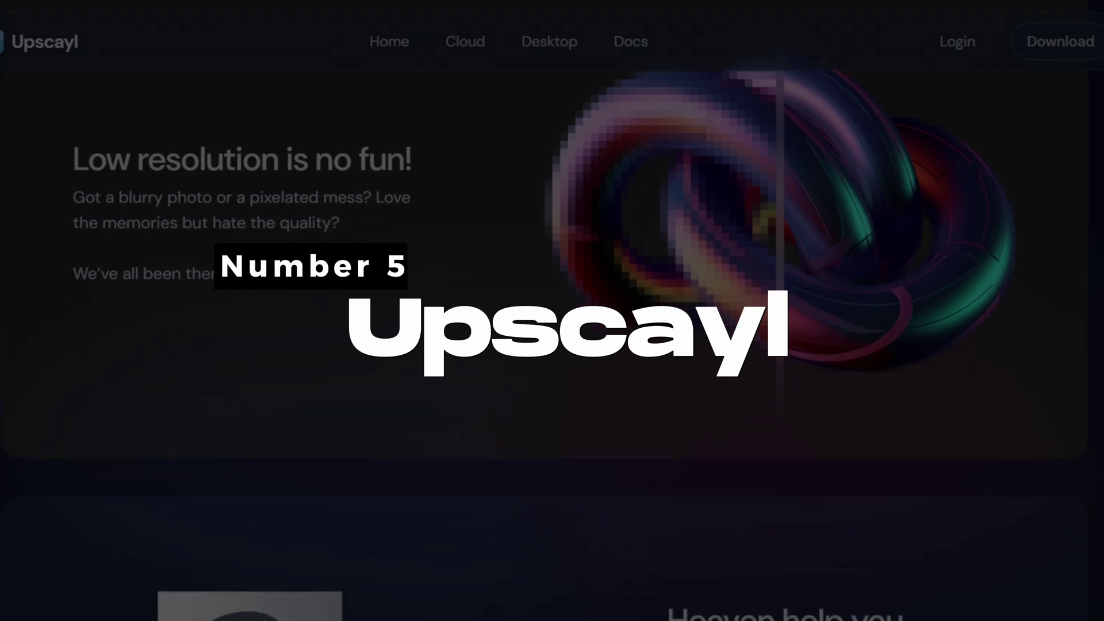
scroll(552, 311, down, 3)
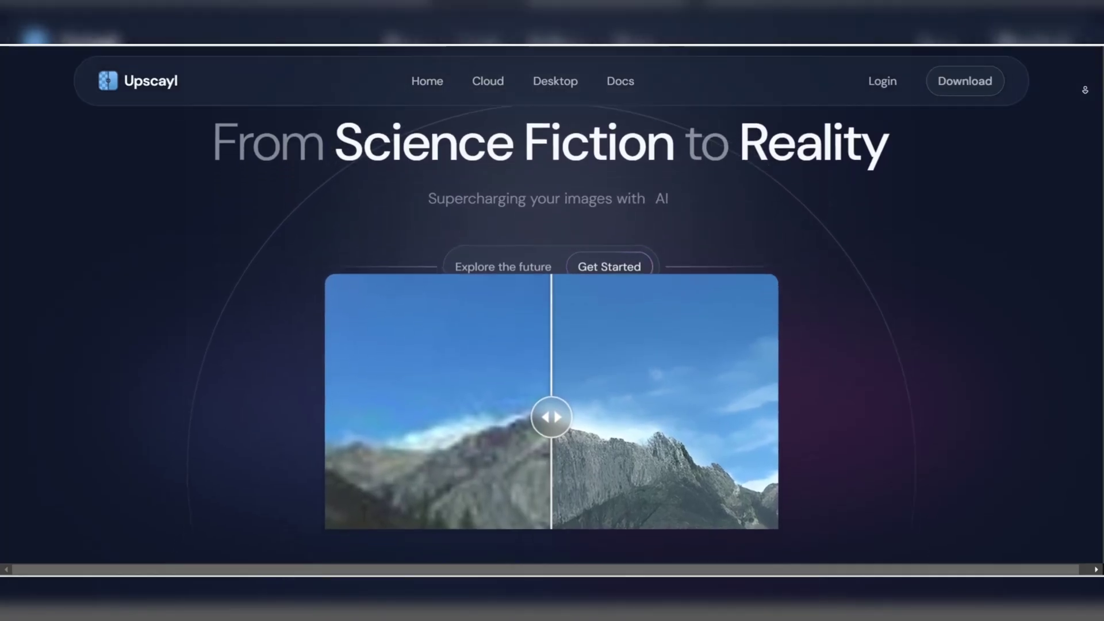
scroll(552, 311, down, 2)
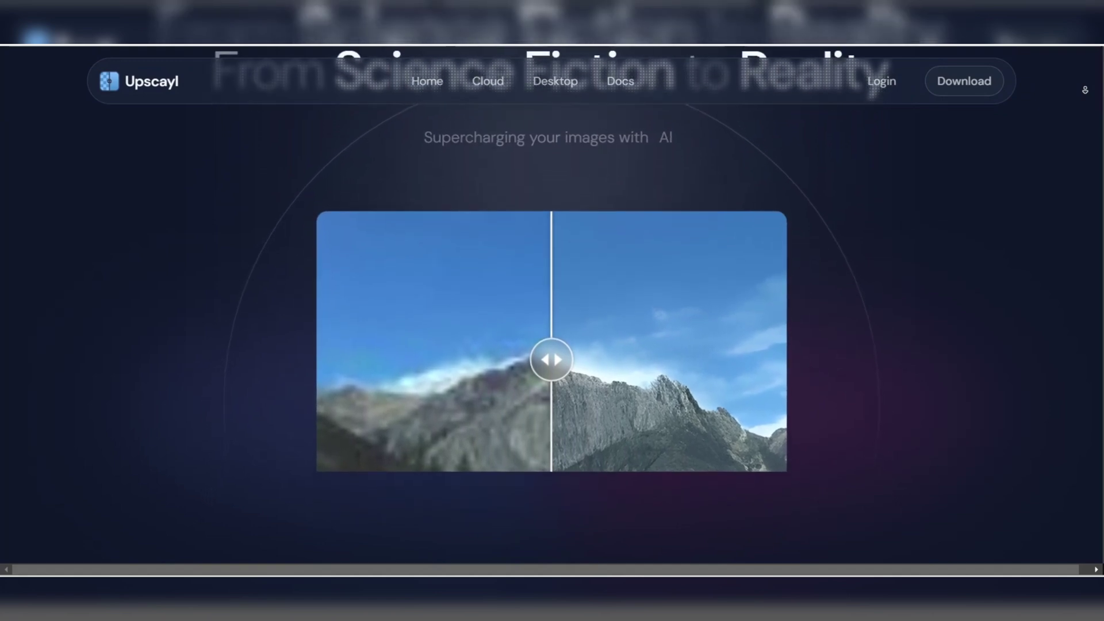
scroll(552, 310, down, 2)
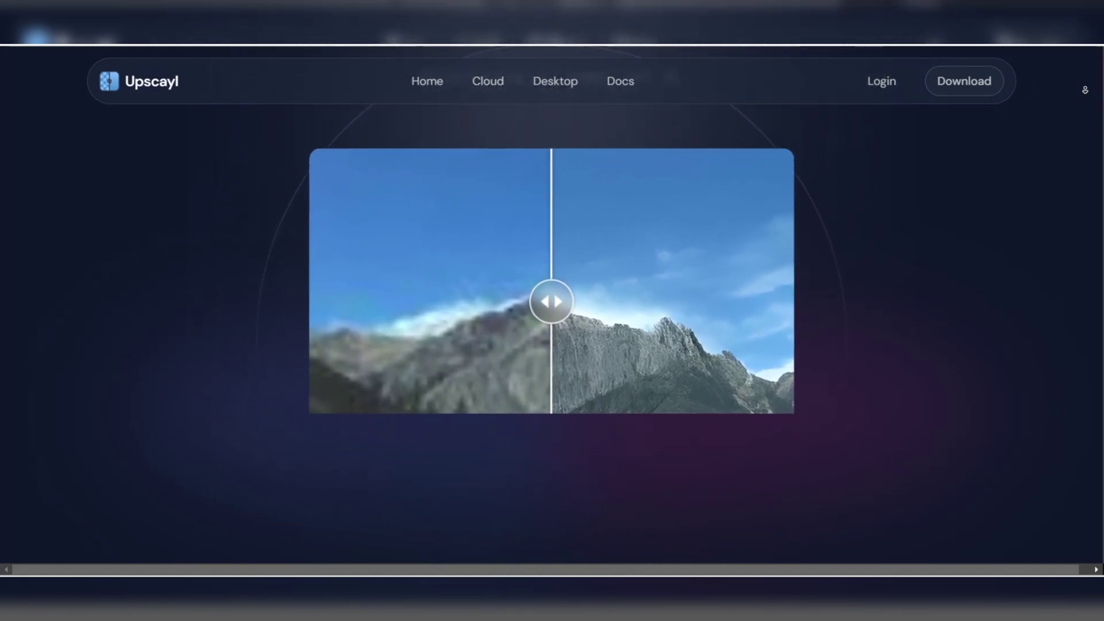
scroll(552, 311, down, 2)
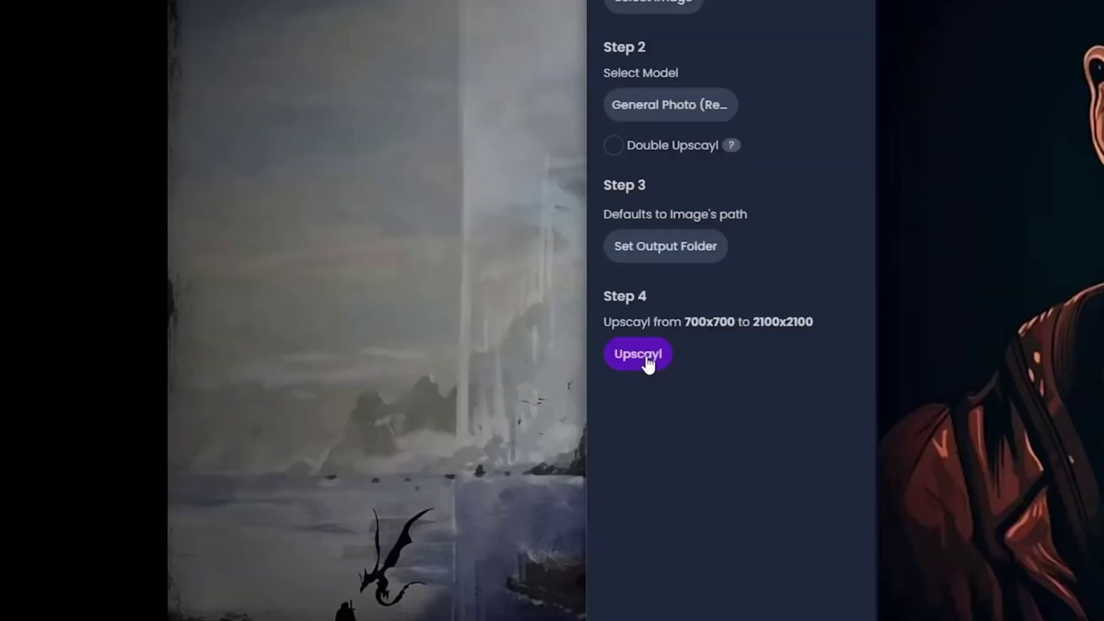
Upscale the bearded-man portrait, compare face detail before/after, then upscale the basketball painting.
click(648, 361)
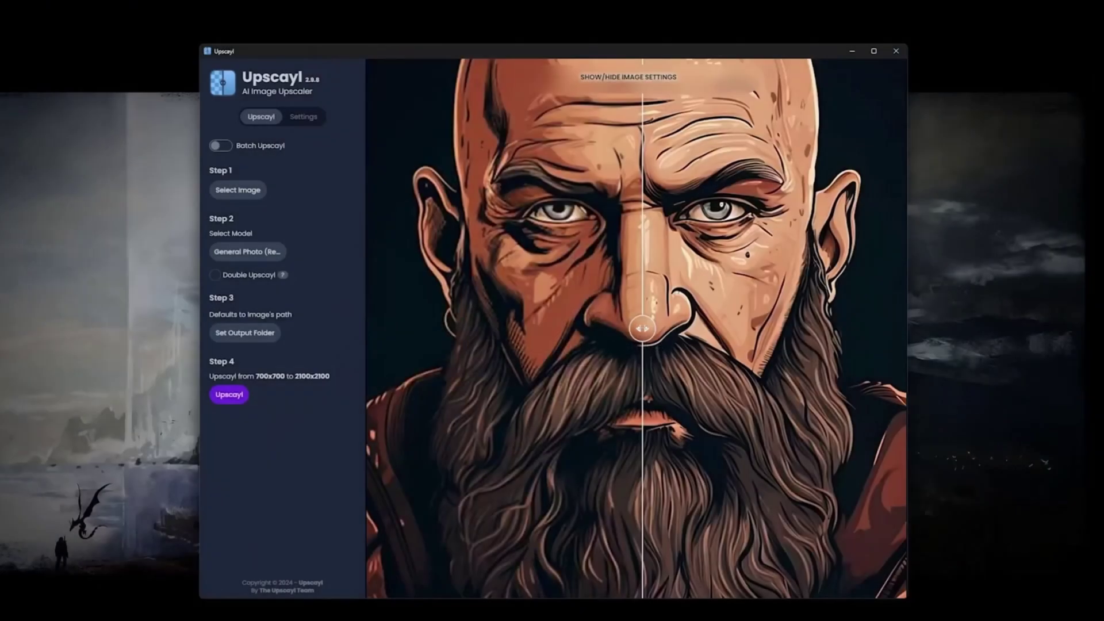
drag(558, 328, 658, 329)
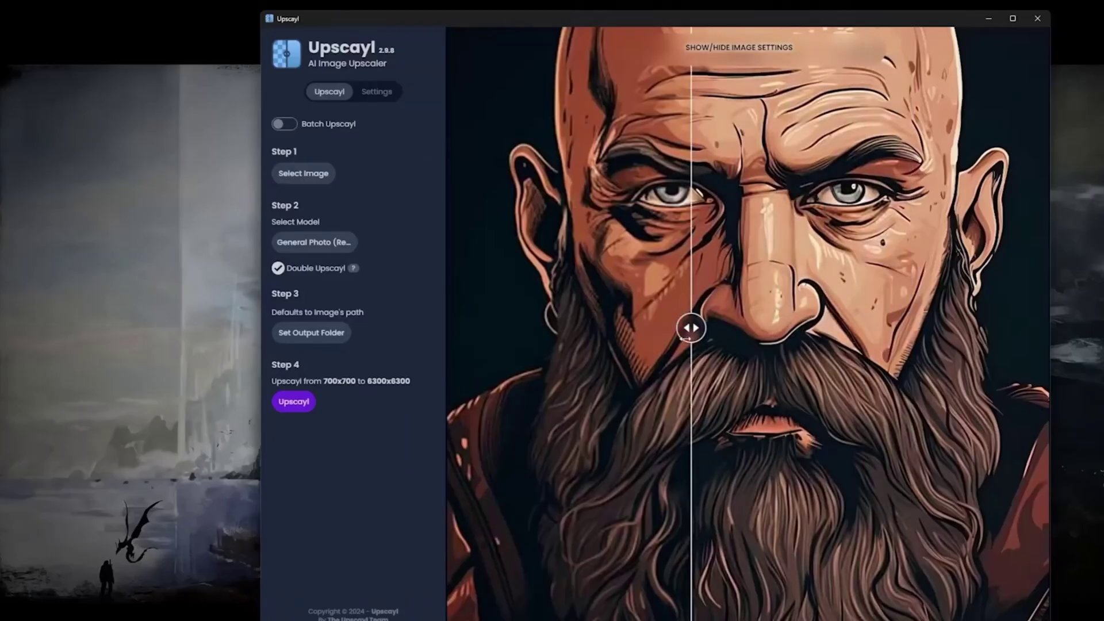
drag(582, 328, 848, 335)
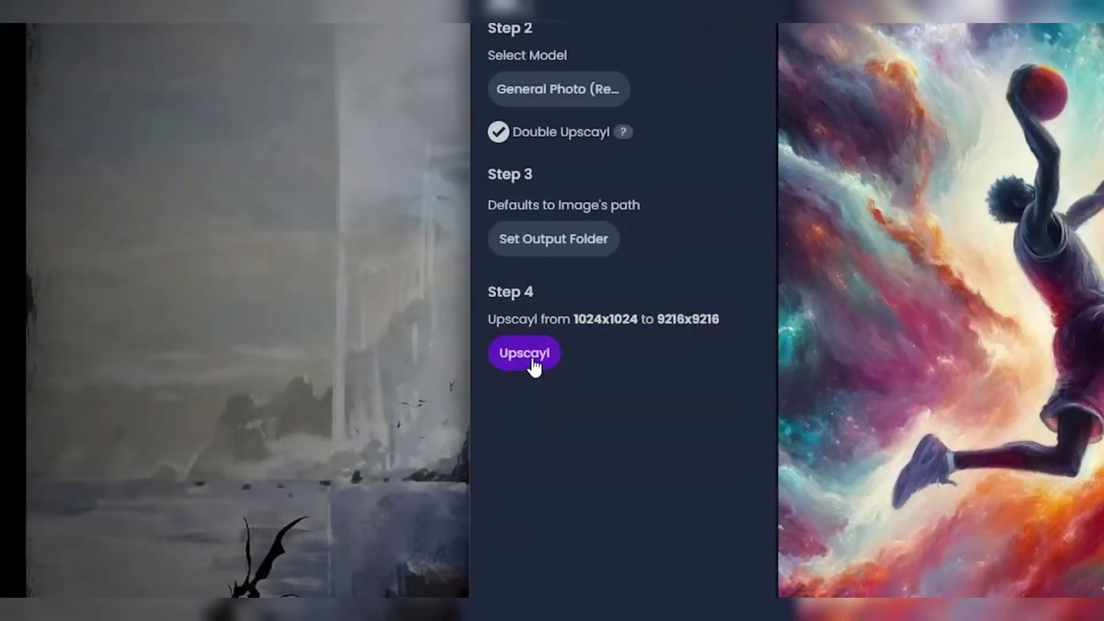
click(529, 354)
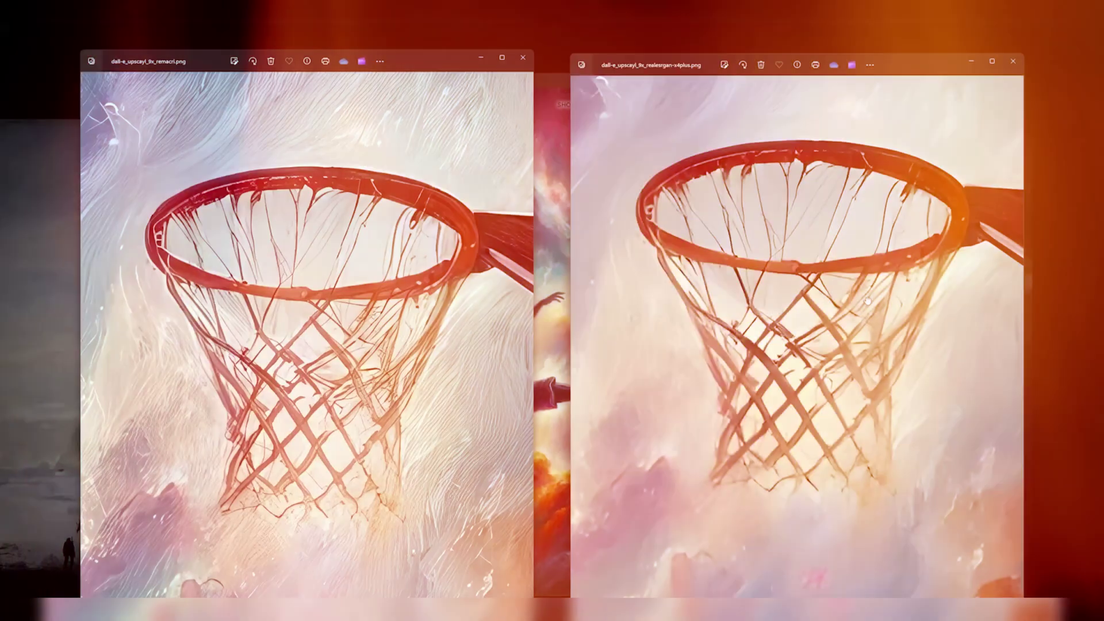
Zoom into the basketball hoop outputs, then upscale the cat picture with General Photo (Real-ESRGAN).
scroll(849, 318, up, 2)
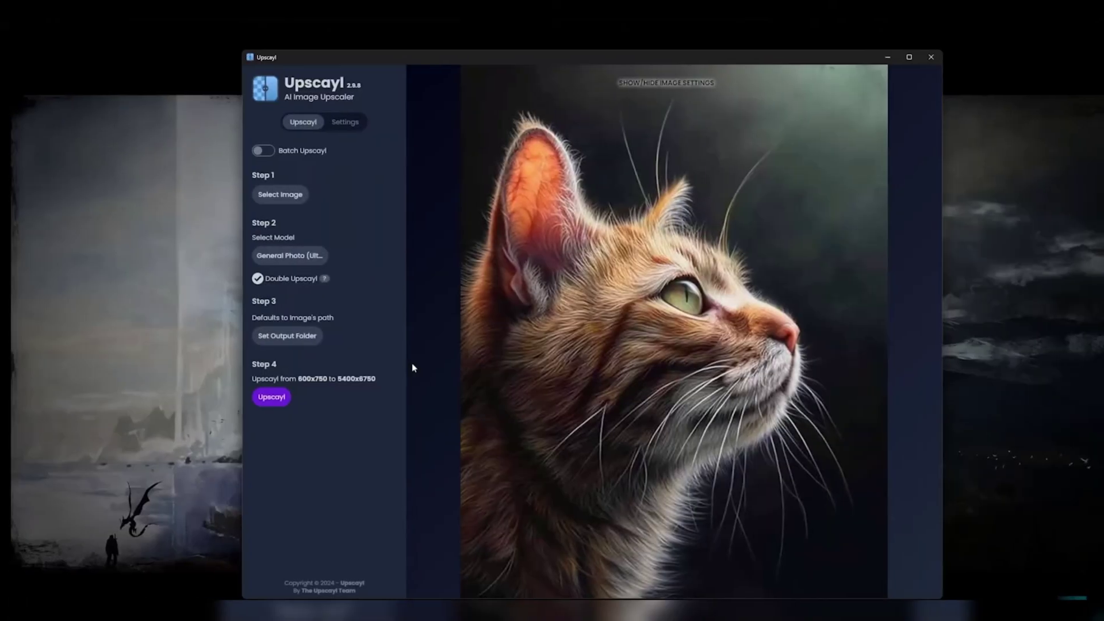
click(293, 251)
click(536, 247)
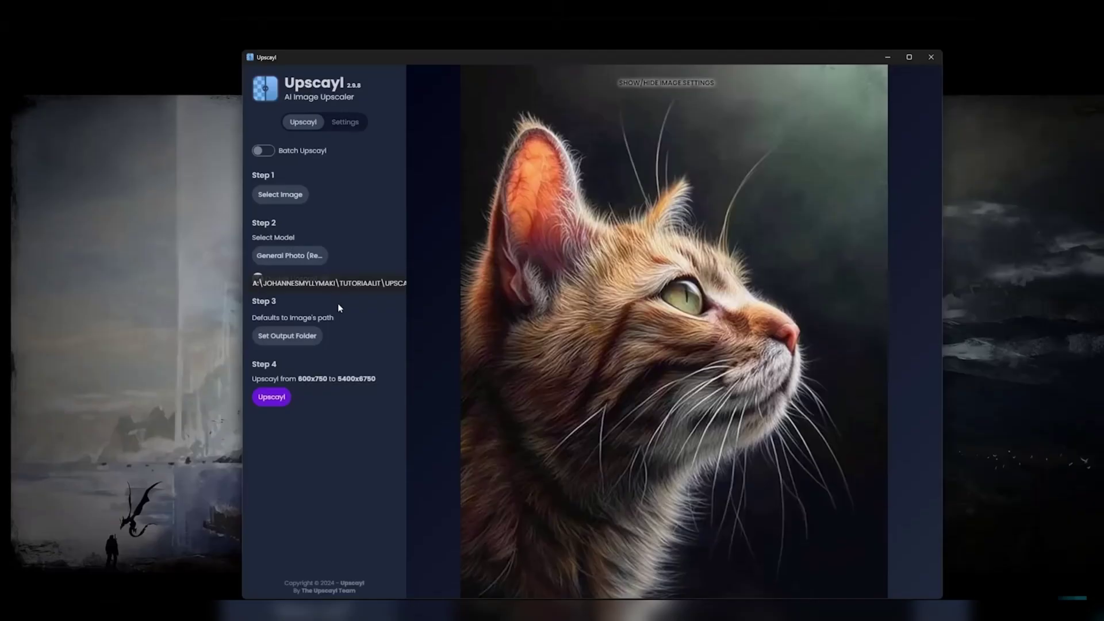
click(275, 400)
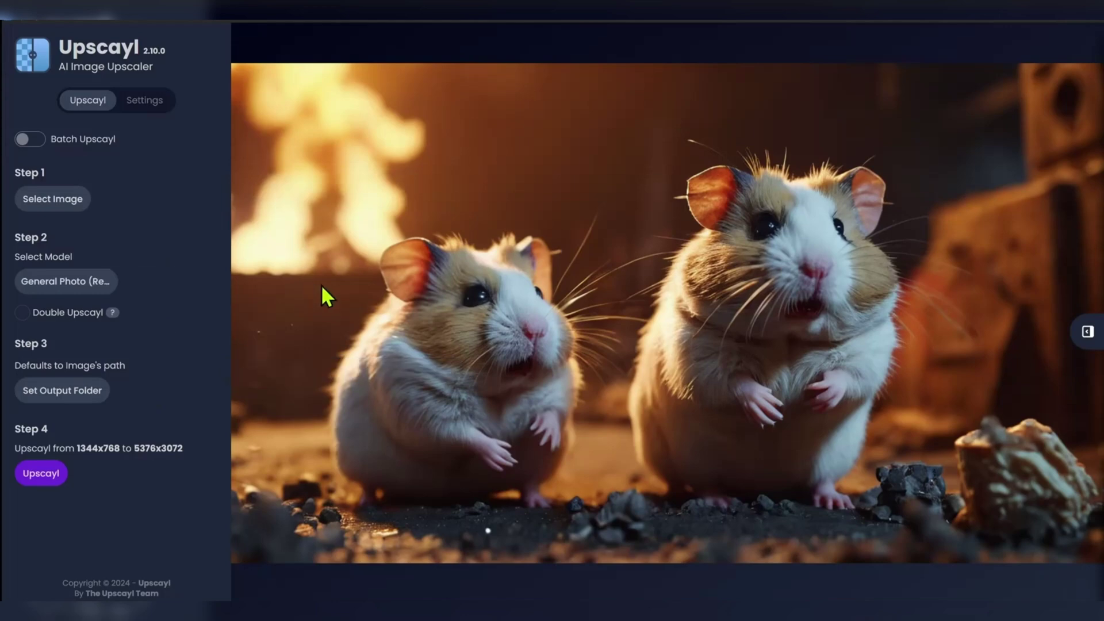
Upscale the hamster picture to 5376x3072 and zoom out to compare it with the original.
click(40, 473)
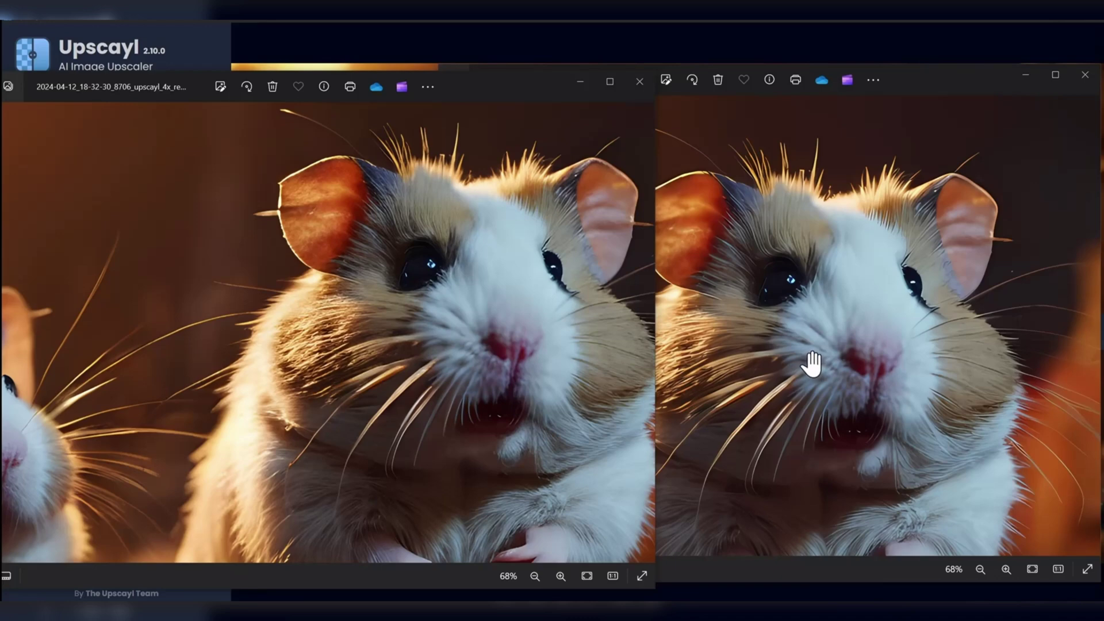
scroll(393, 320, down, 3)
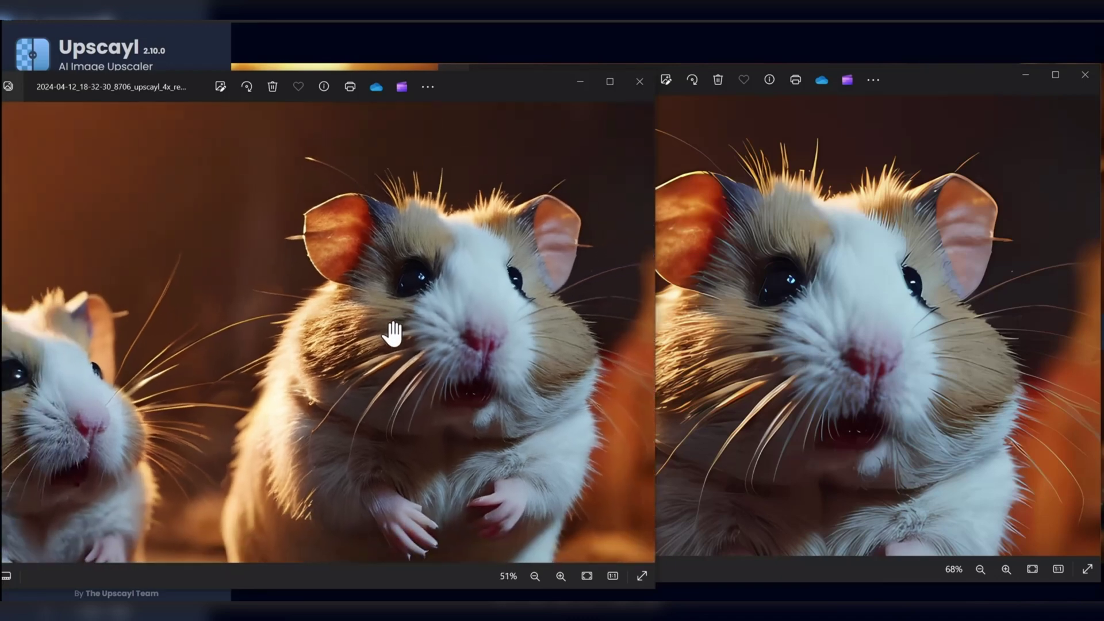
scroll(729, 349, down, 3)
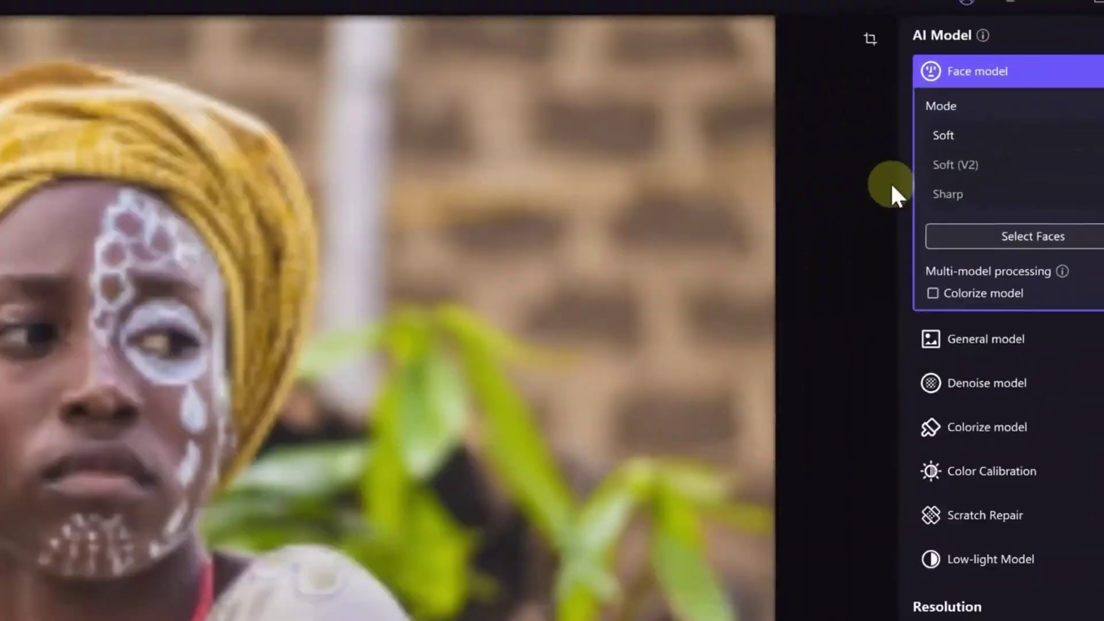
Restore a face in Soft mode, then restore and colorize the black-and-white man photo.
click(1043, 79)
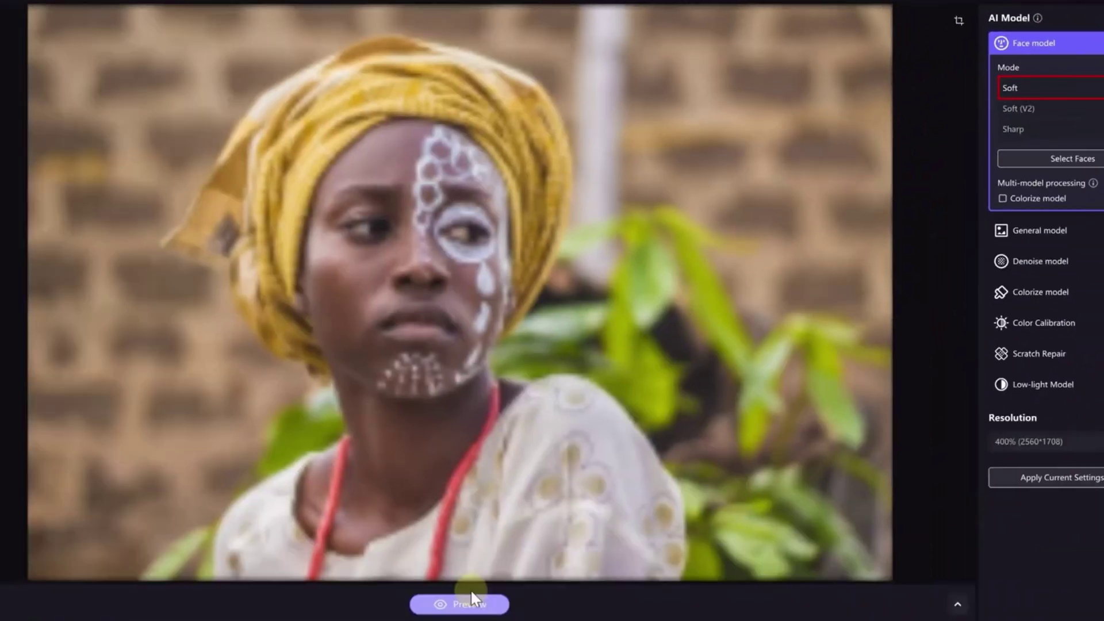
click(470, 588)
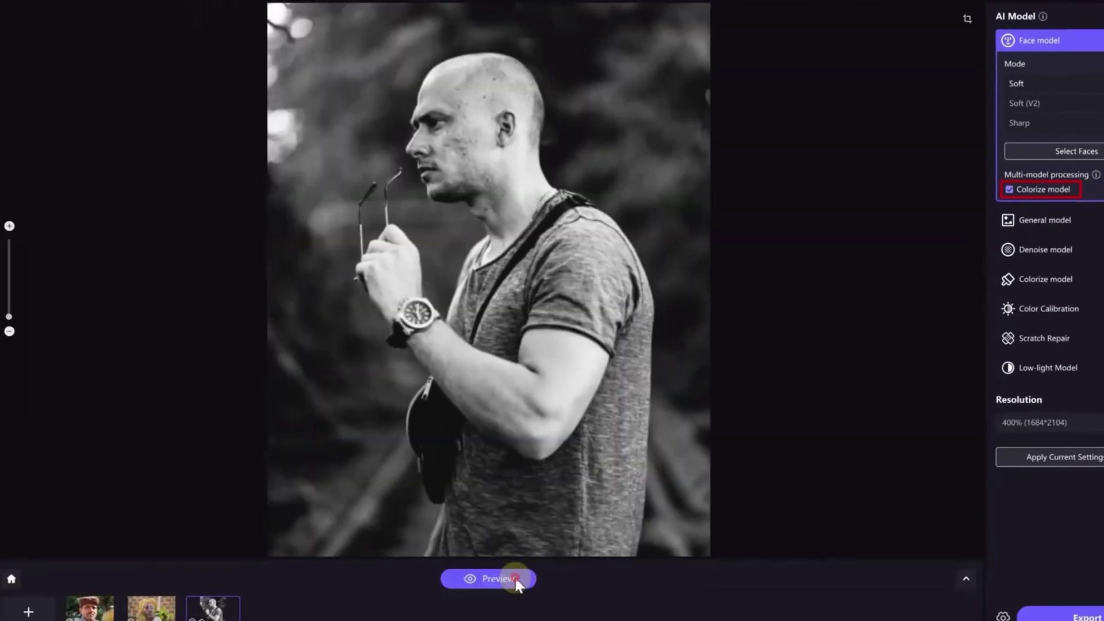
click(514, 577)
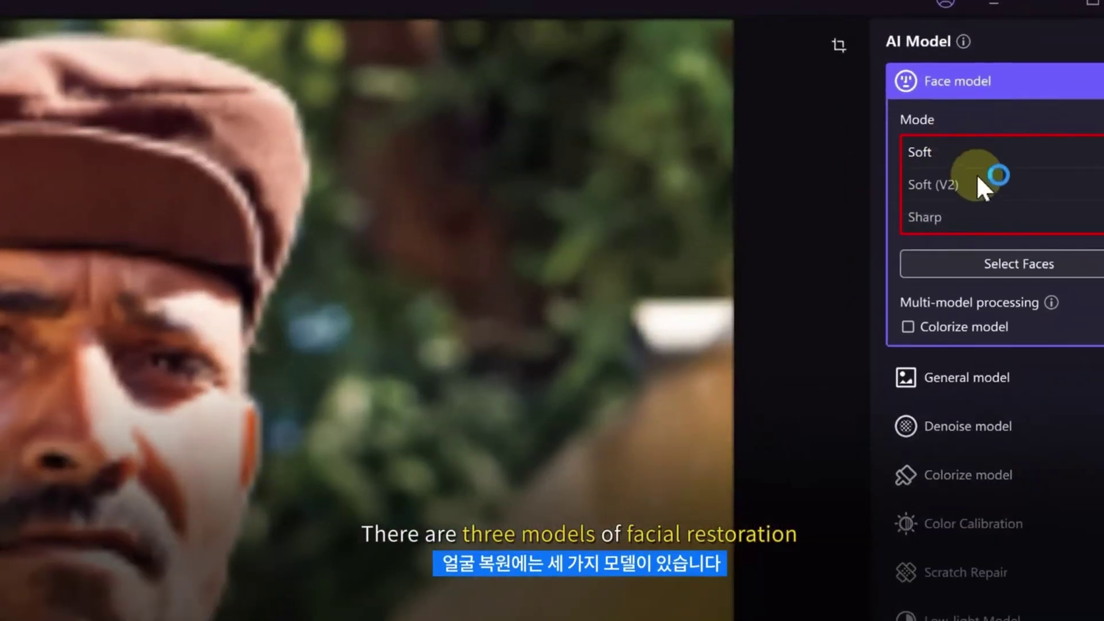
Try Soft (V2) and Sharp face modes, then restore the man-in-cap photo in Soft mode.
click(984, 181)
click(1017, 218)
click(981, 151)
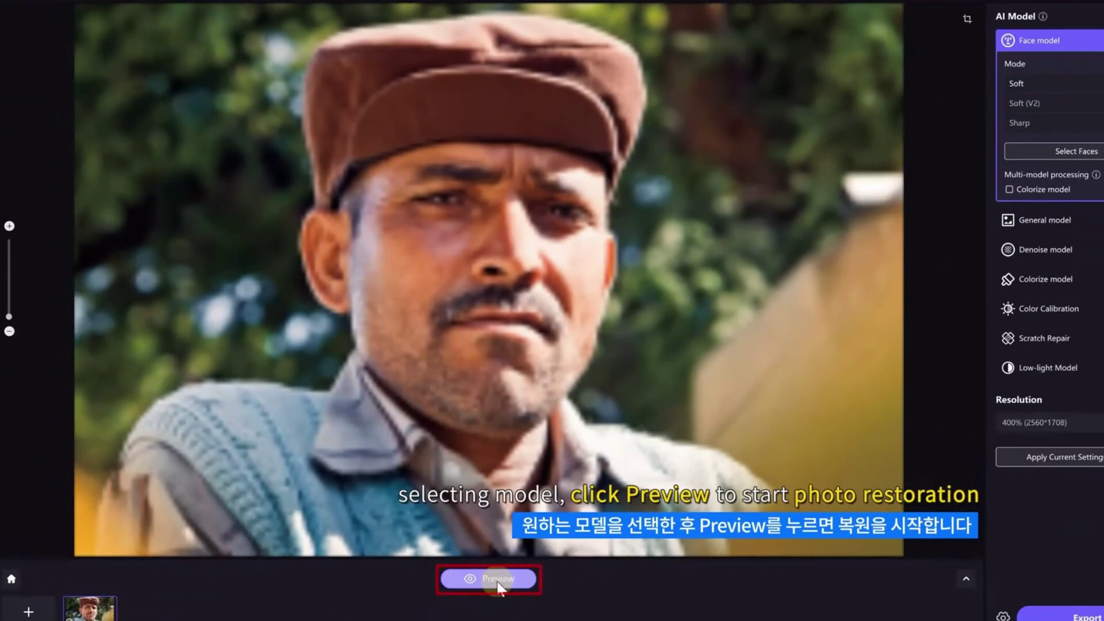
click(498, 581)
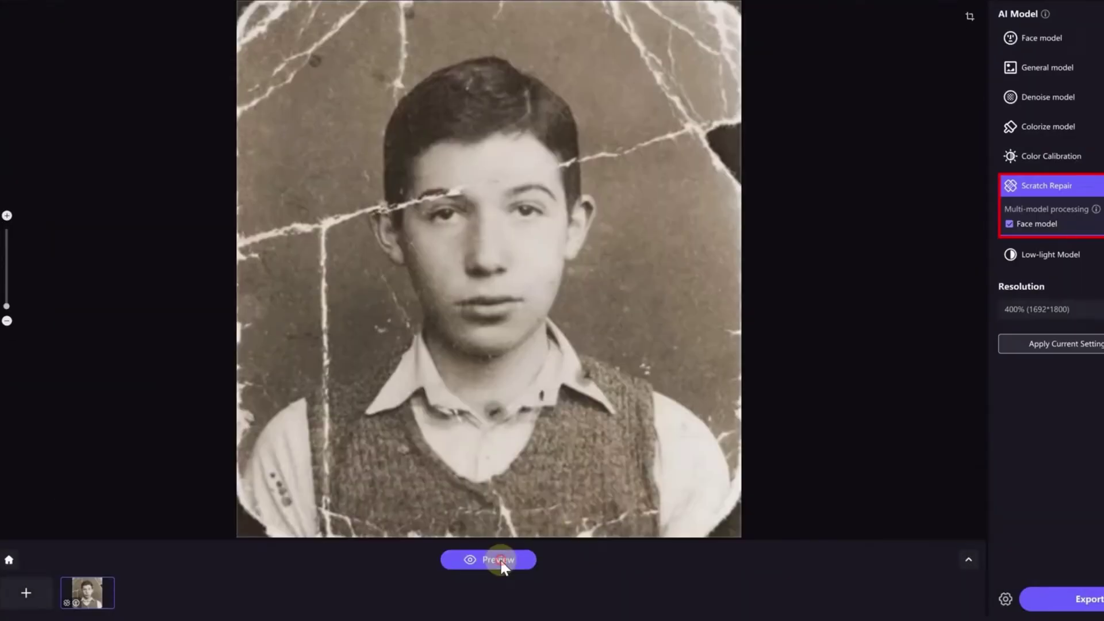
Preview the scratch repair on the old portrait, zooming and panning the comparison.
click(499, 559)
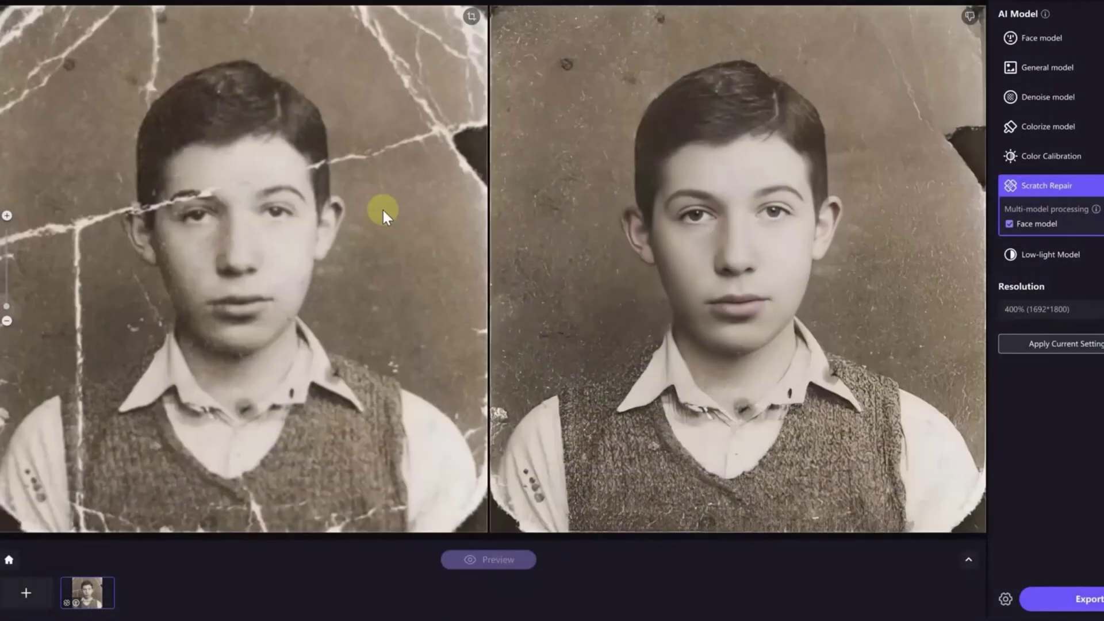
scroll(381, 208, up, 4)
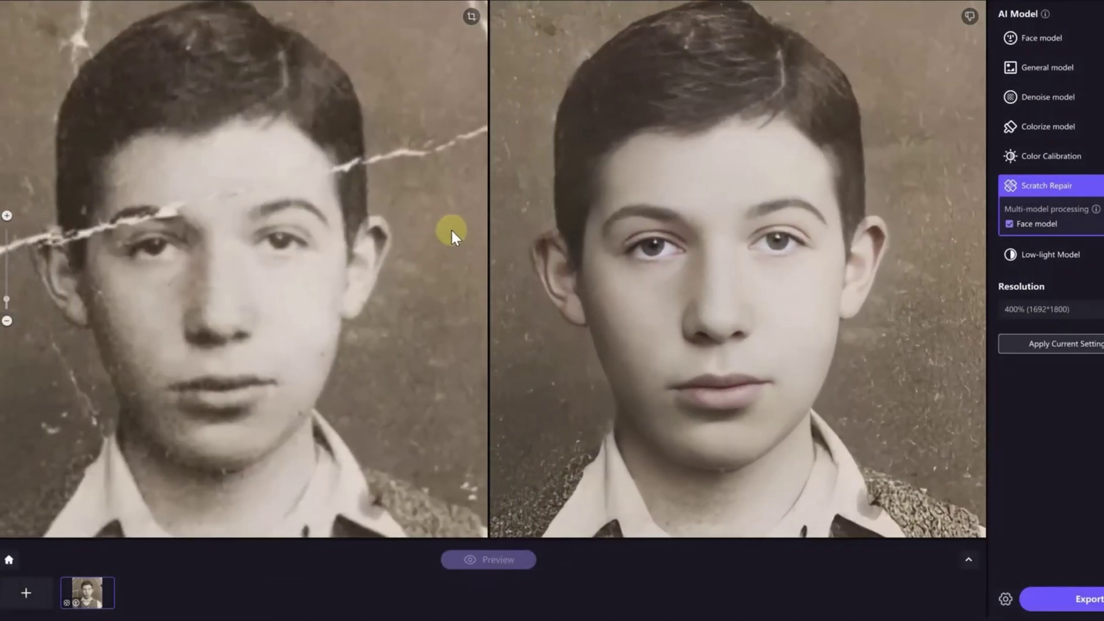
drag(451, 228, 464, 229)
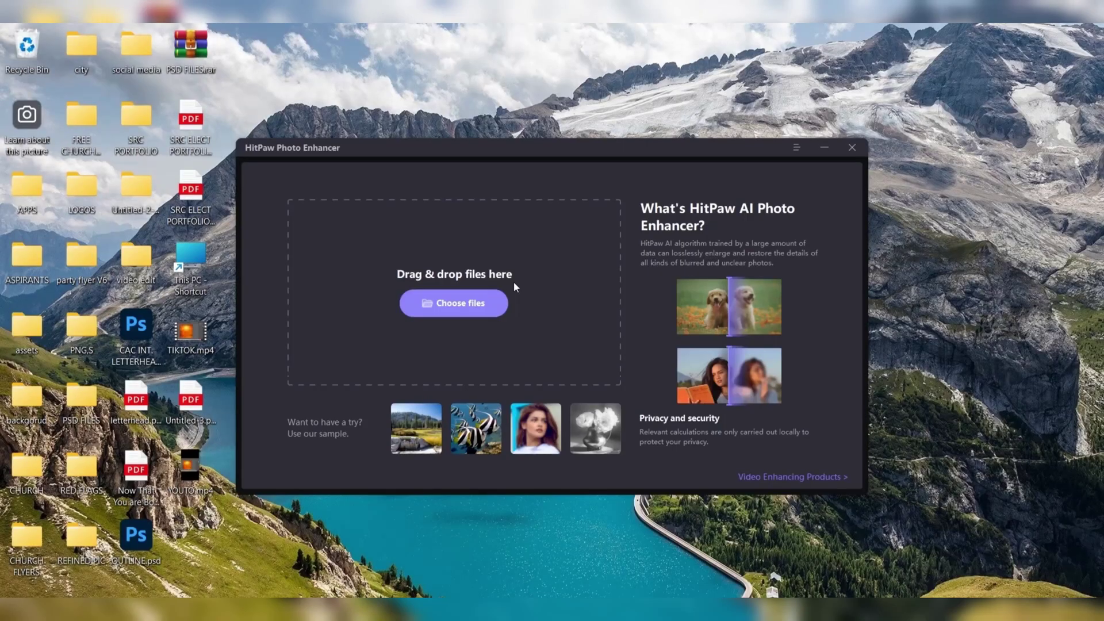
Load the man-in-suit portrait from the computer and start Face model enhancement.
click(460, 307)
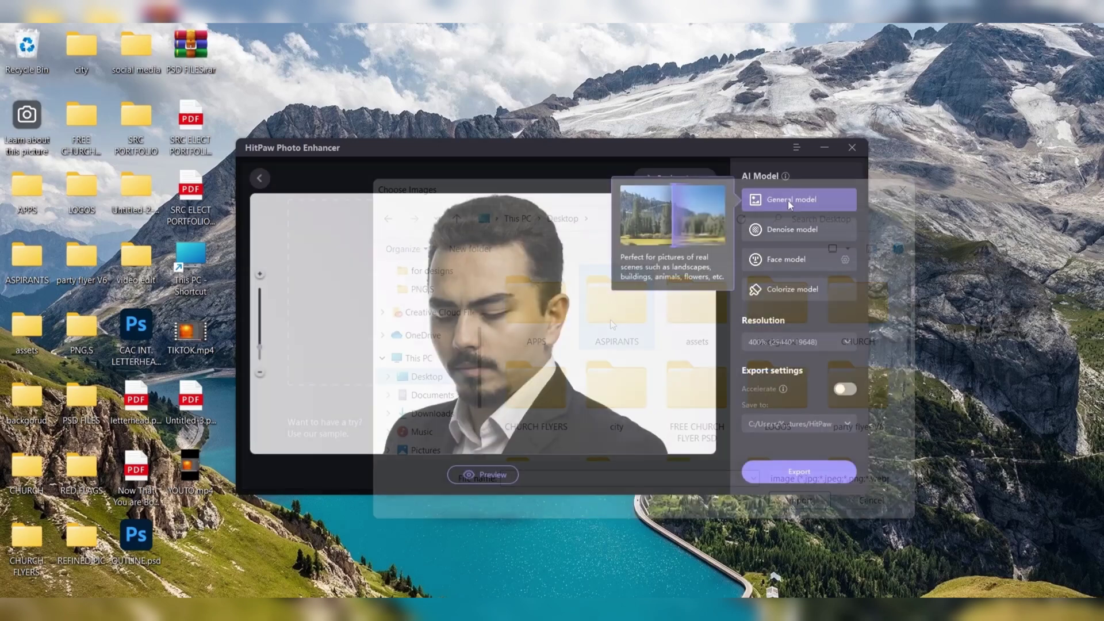
mouse_move(788, 289)
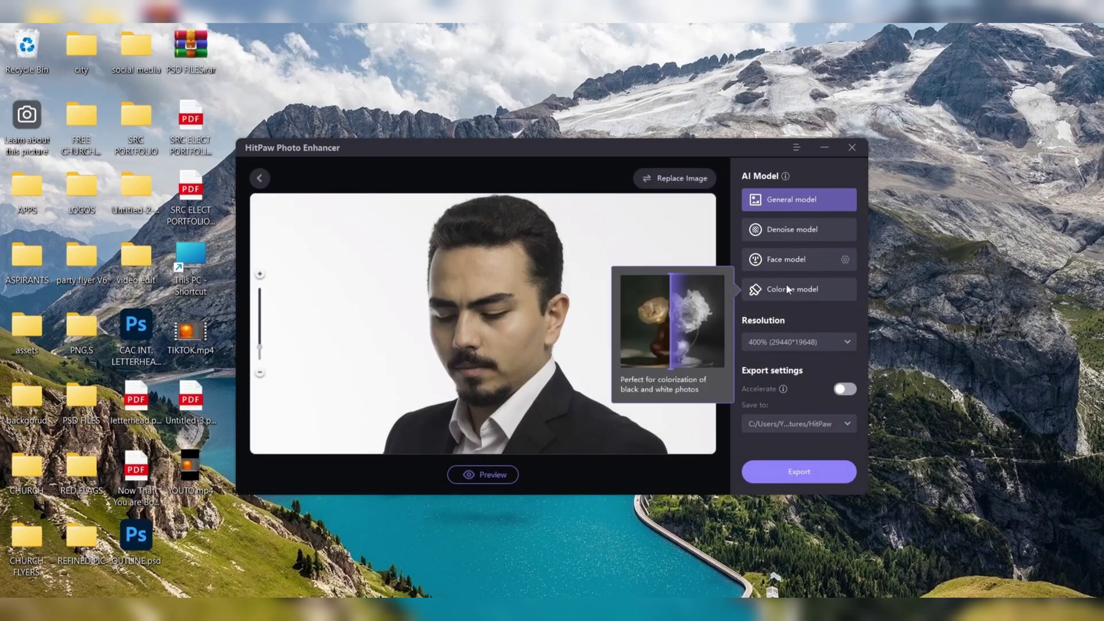
click(483, 474)
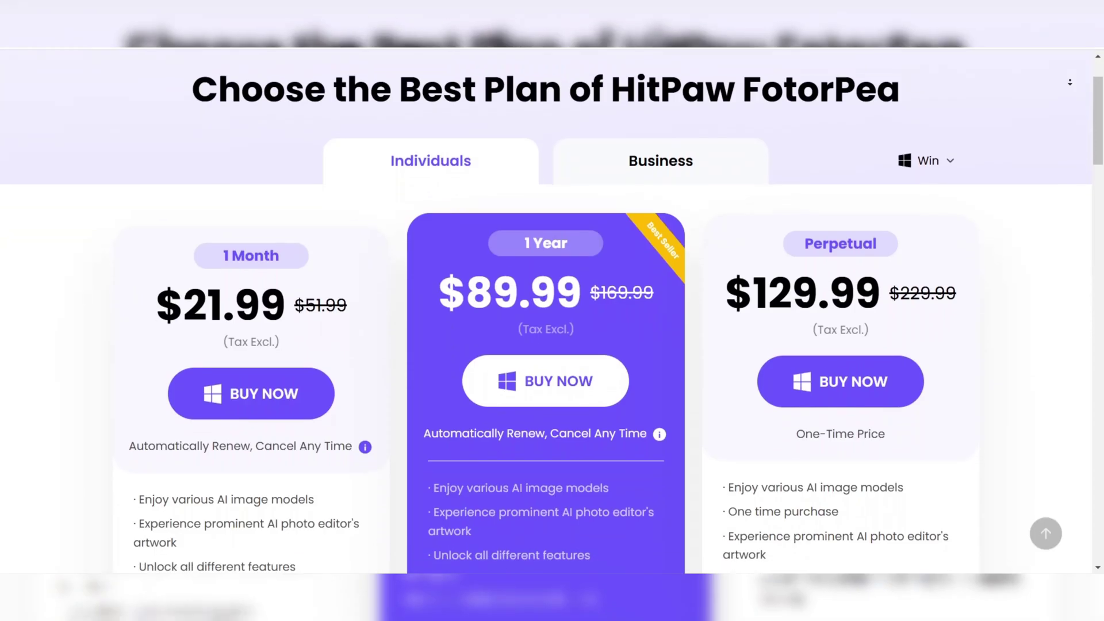
Scroll through the FotorPea plans: $21.99 monthly, $89.99 yearly, $129.99 perpetual.
scroll(546, 311, down, 2)
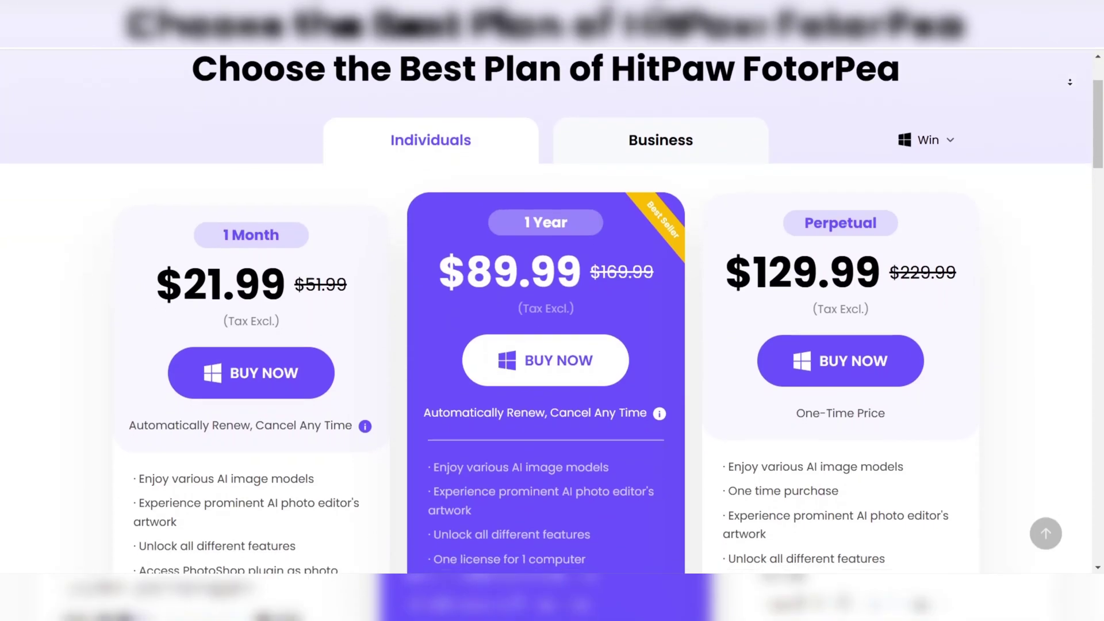
scroll(546, 311, down, 2)
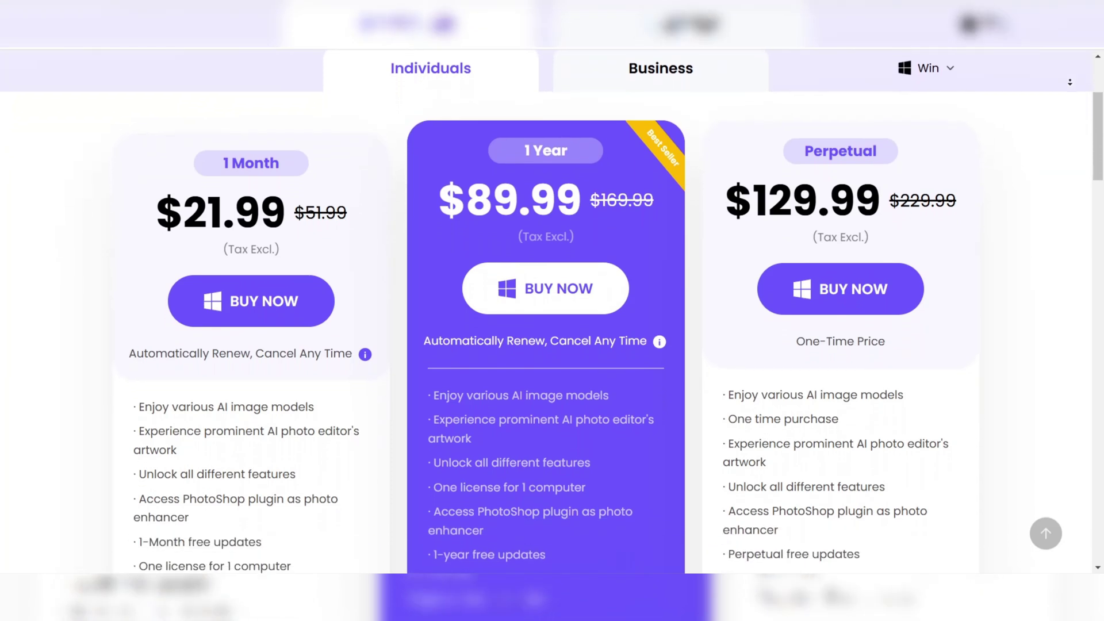
scroll(546, 310, down, 2)
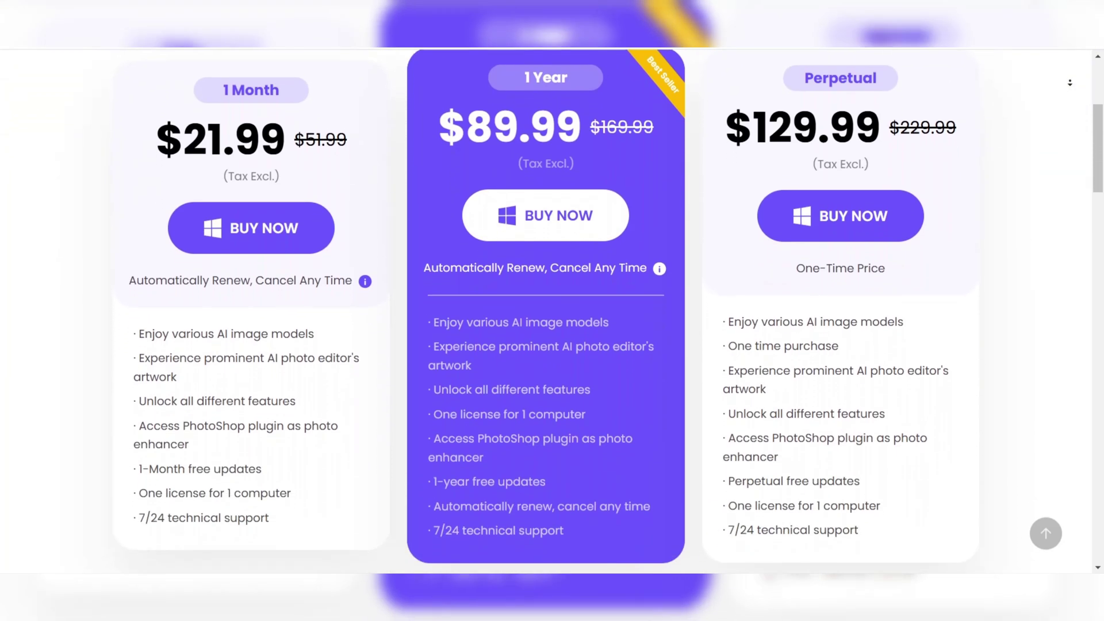
scroll(546, 310, down, 2)
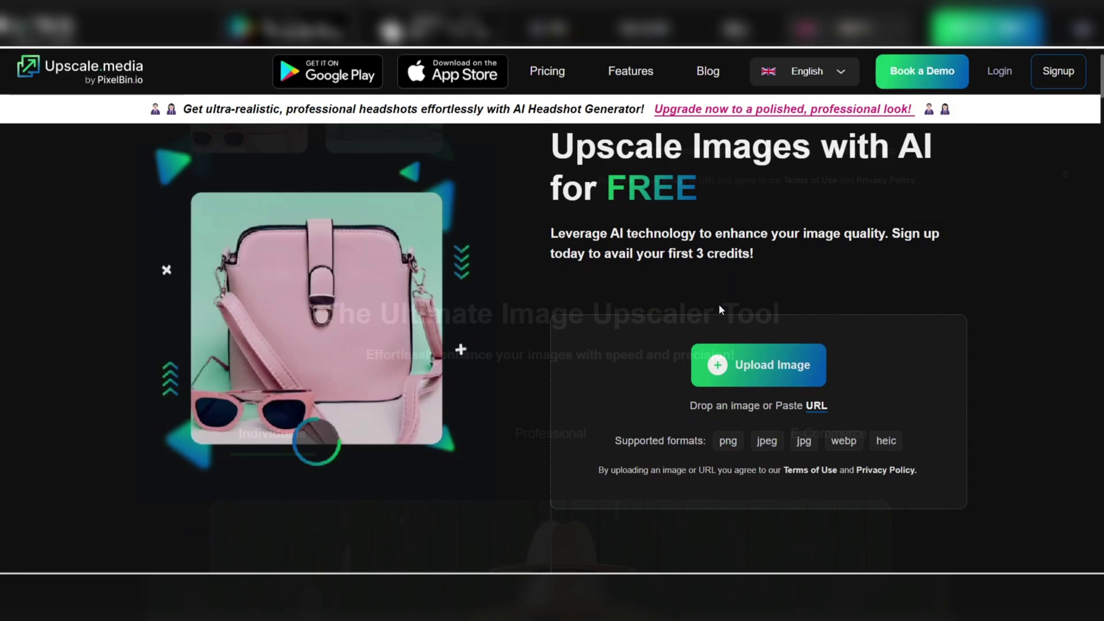
Upload the woman's portrait and upscale it to 8x.
click(753, 374)
click(566, 319)
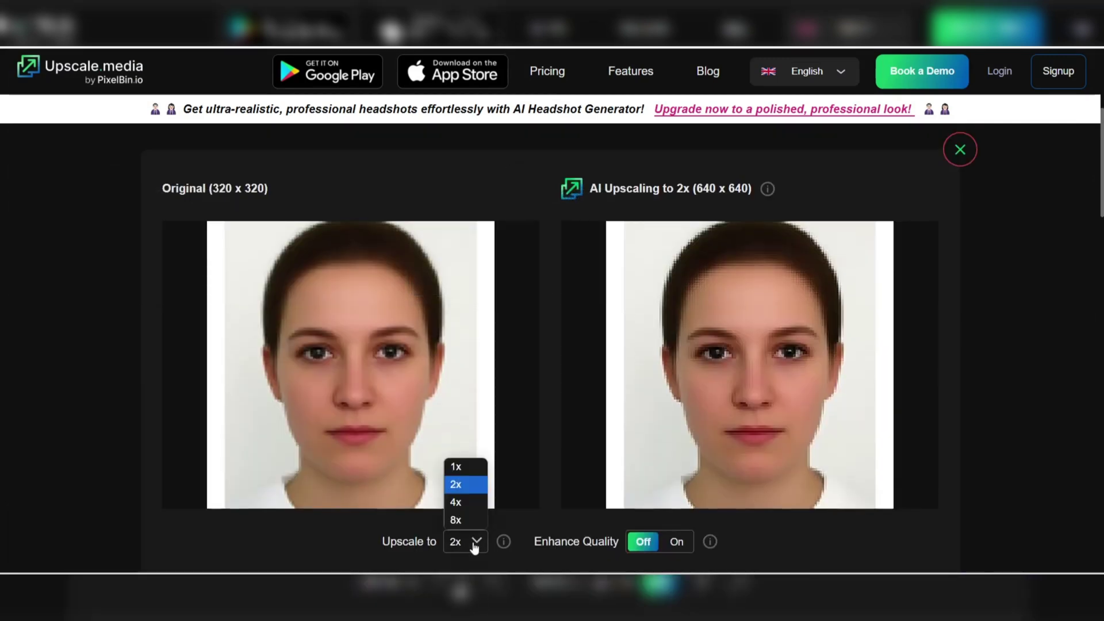
click(464, 523)
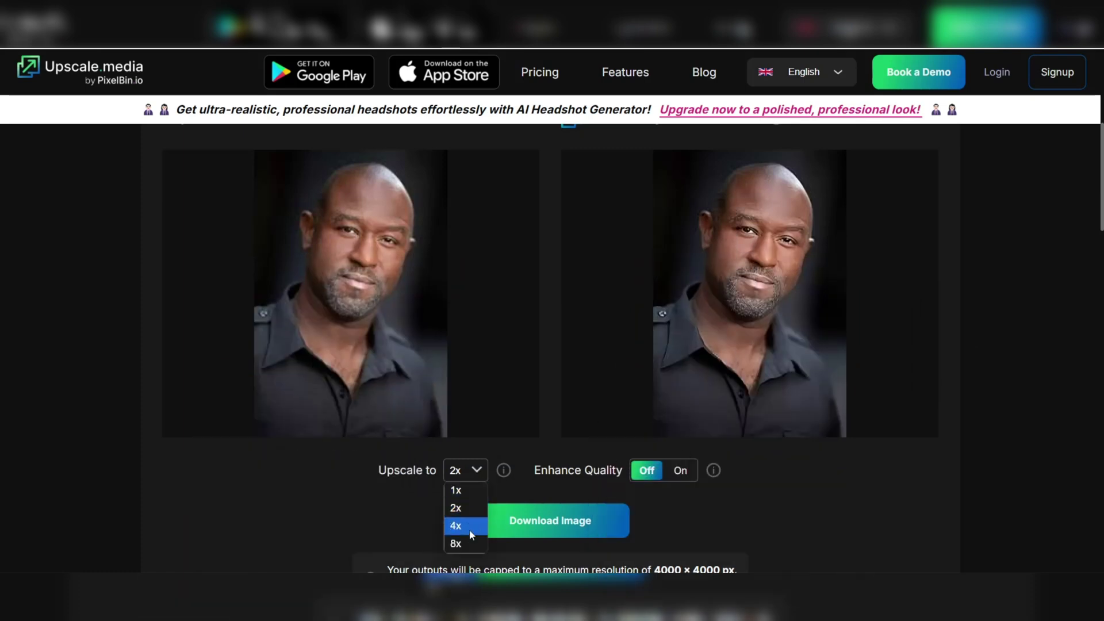
Upscale the man's portrait and the sunset landscape to 8x.
click(473, 547)
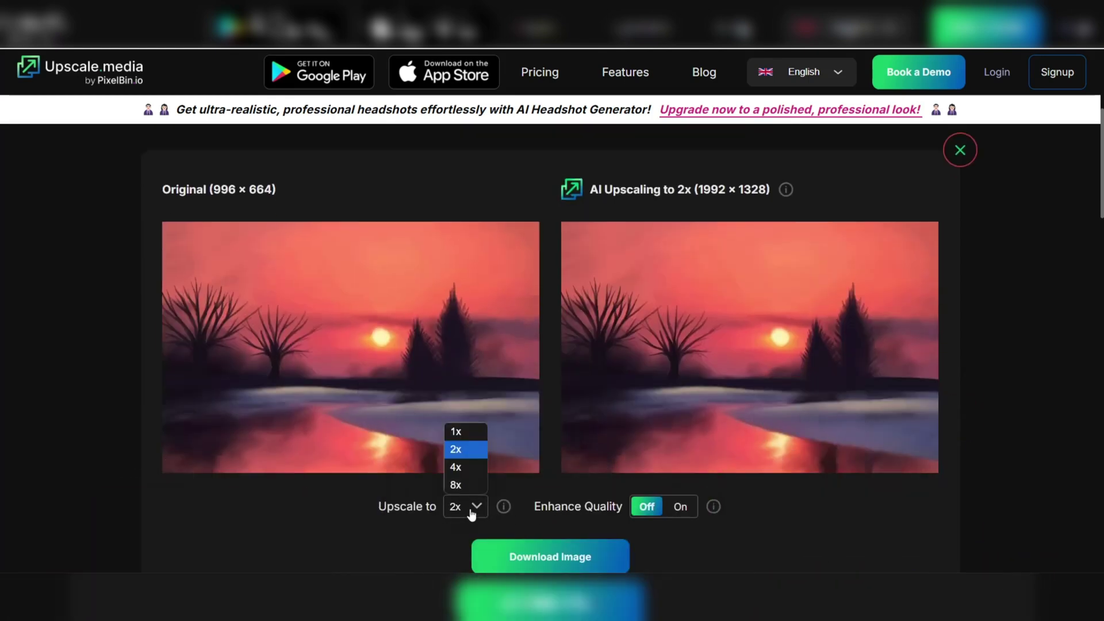
click(459, 486)
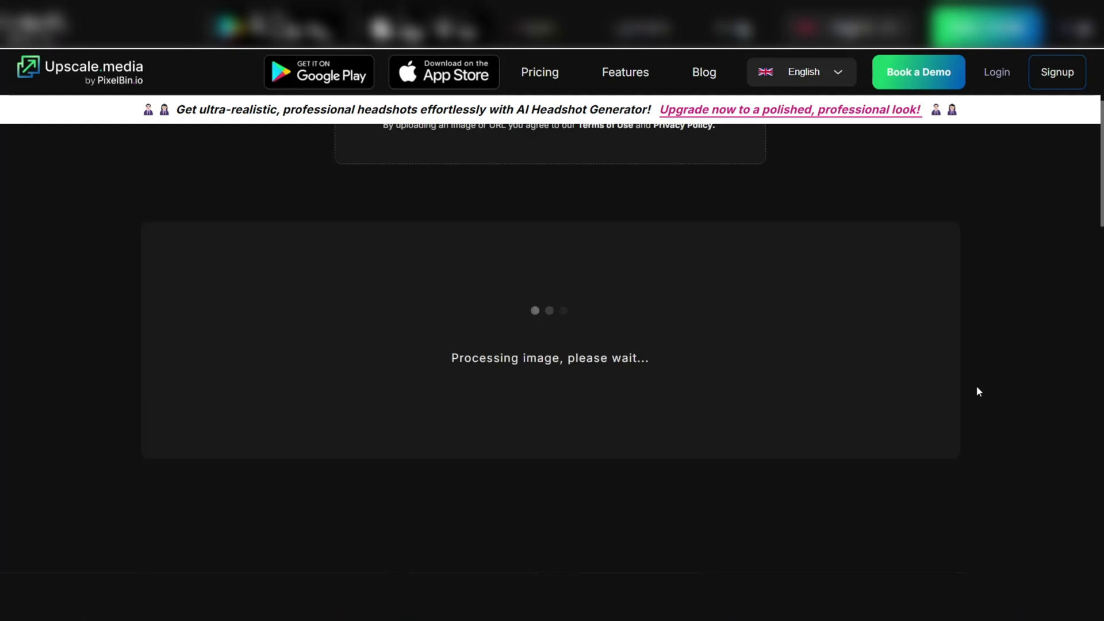
scroll(984, 384, down, 1)
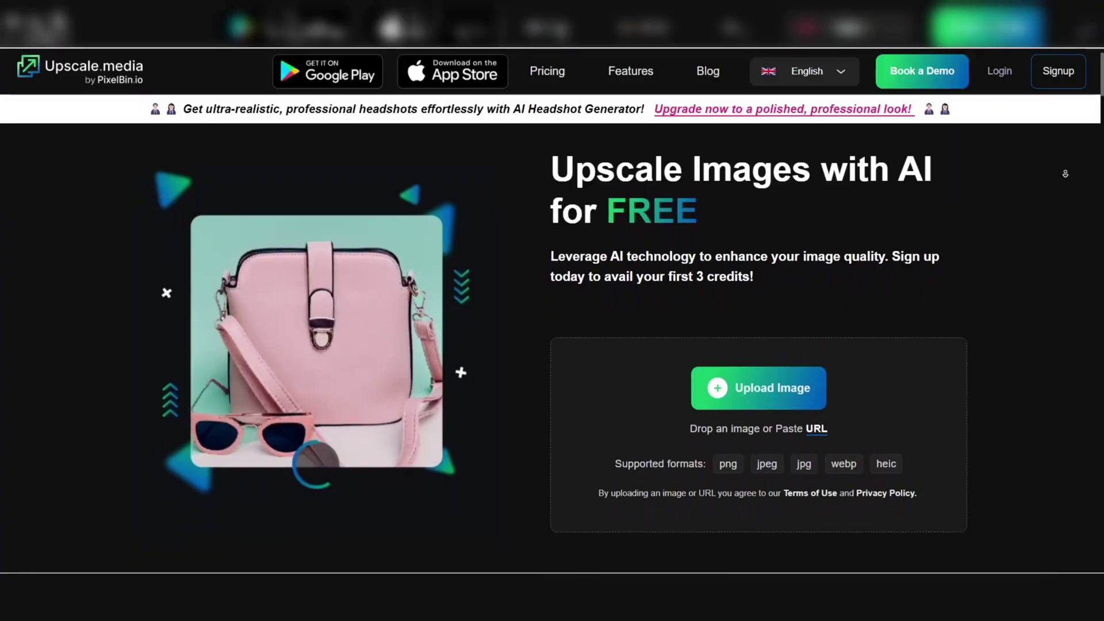
Scroll through the Free, Subscription, Pay as you go and Enterprise plan cards.
scroll(561, 366, down, 3)
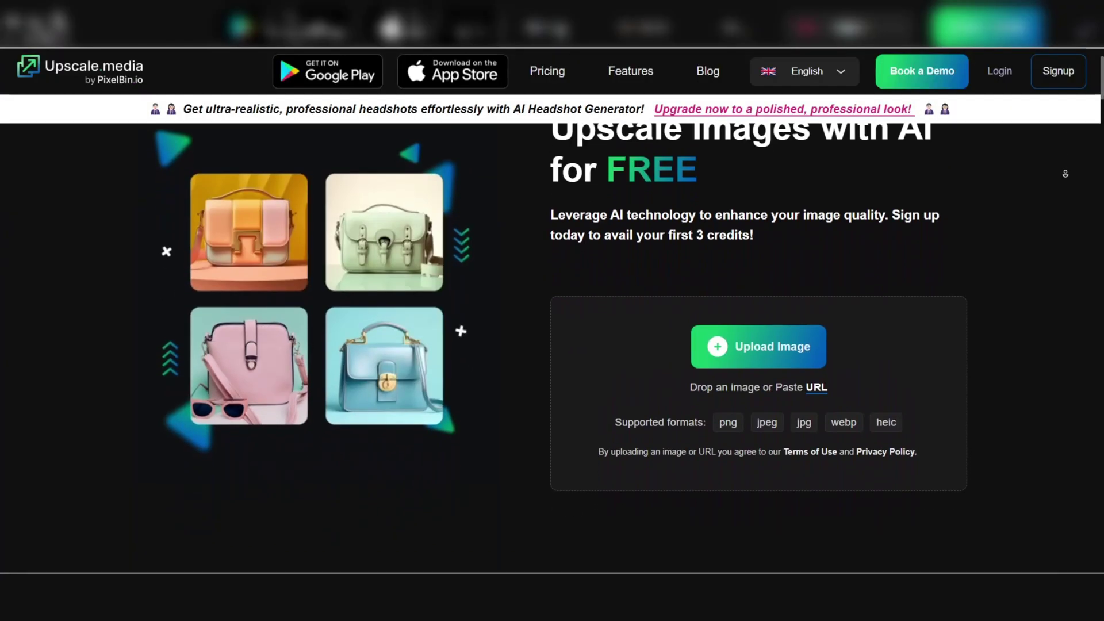
scroll(561, 365, down, 2)
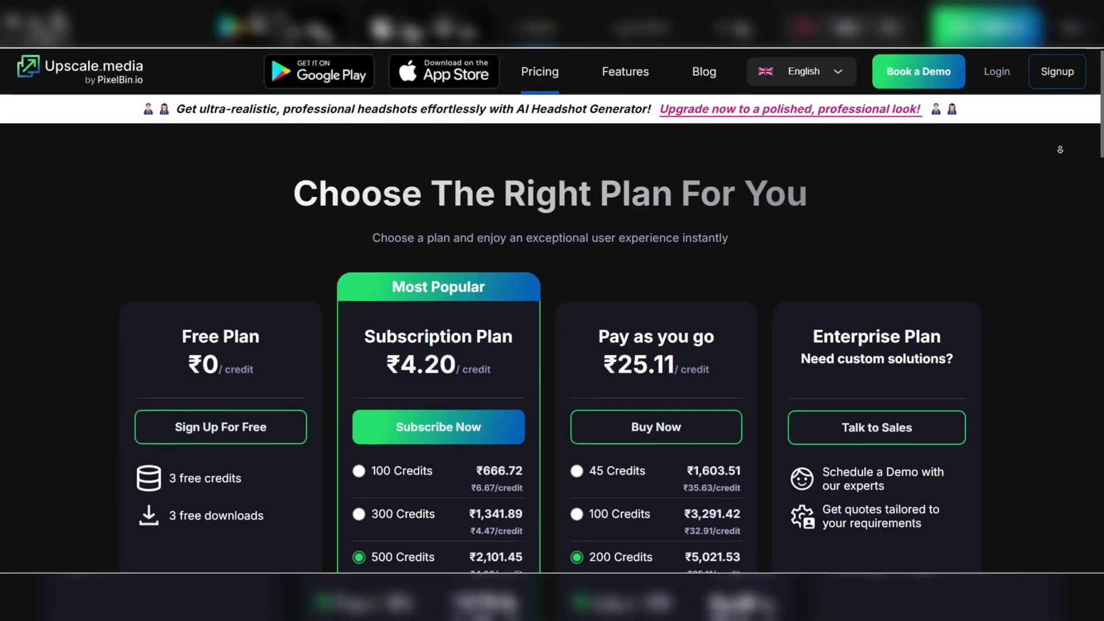
scroll(552, 345, down, 2)
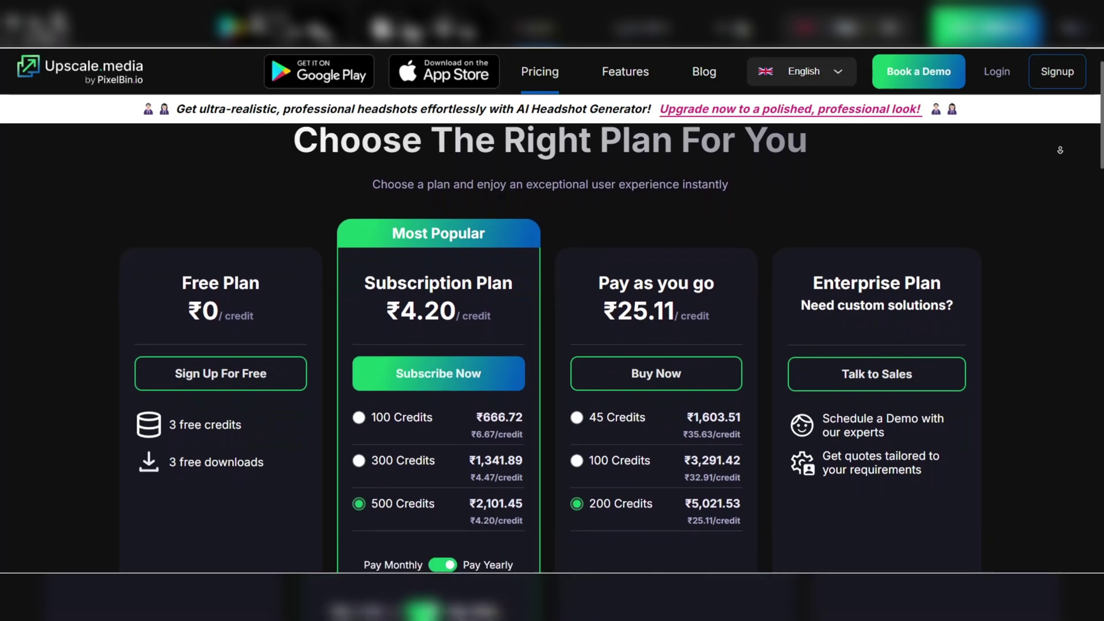
scroll(551, 345, down, 2)
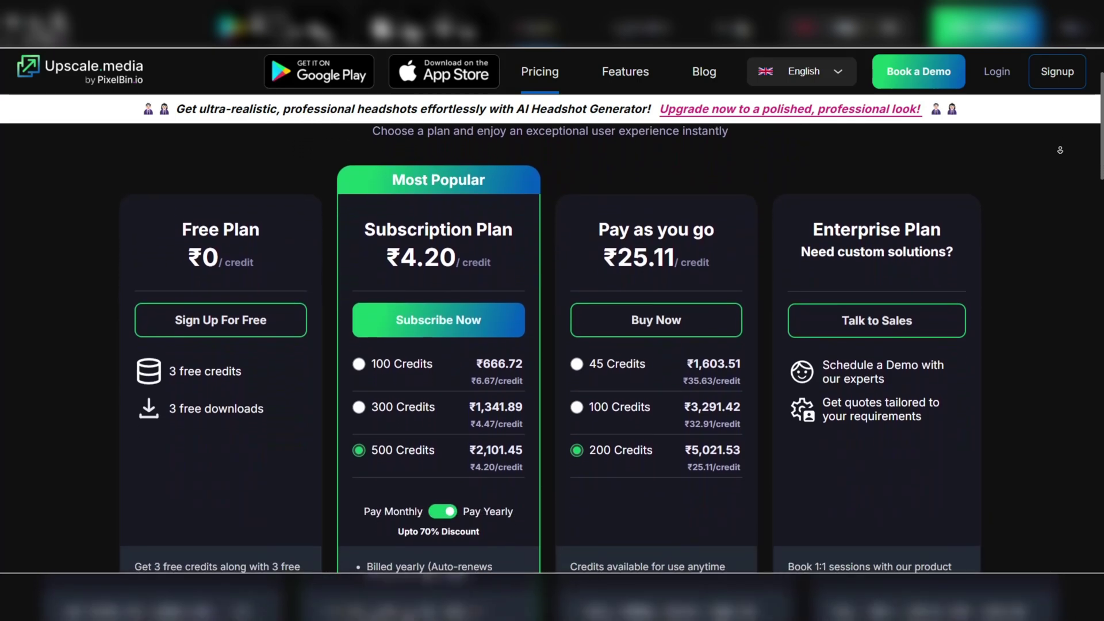
scroll(552, 345, down, 2)
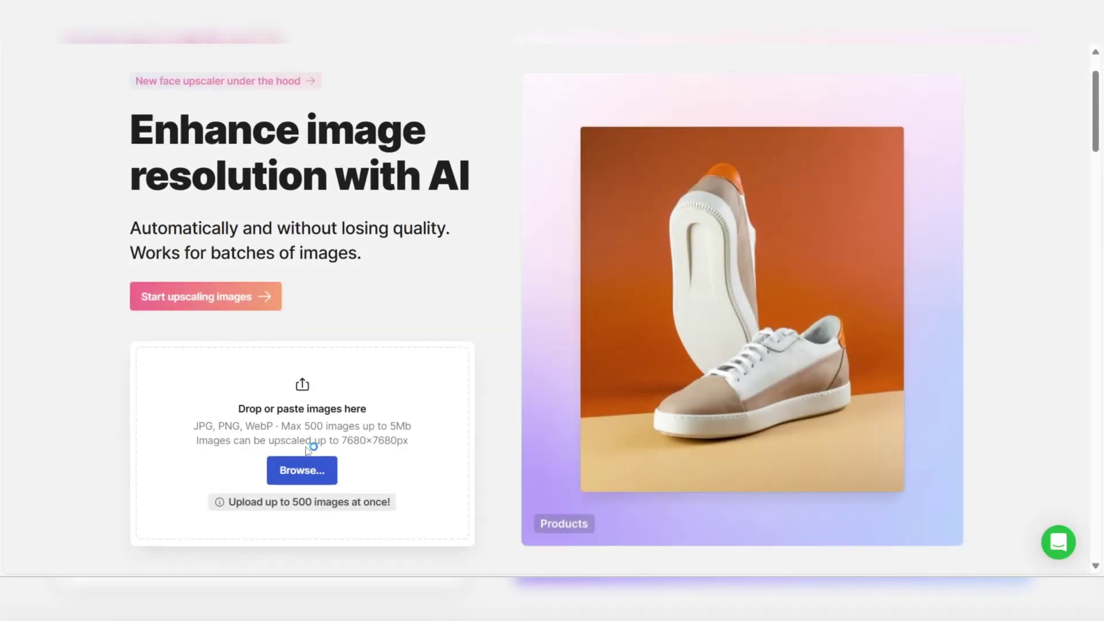
Upload the giraffe photo and scroll to its 2x result at 1396 × 800.
click(184, 121)
click(425, 309)
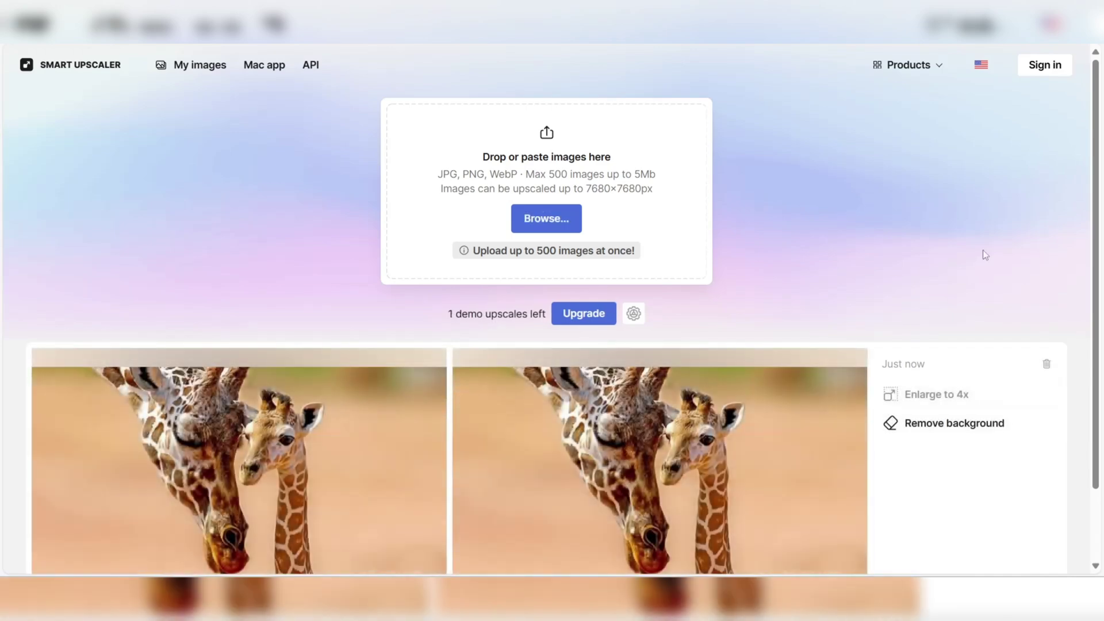
scroll(988, 255, down, 3)
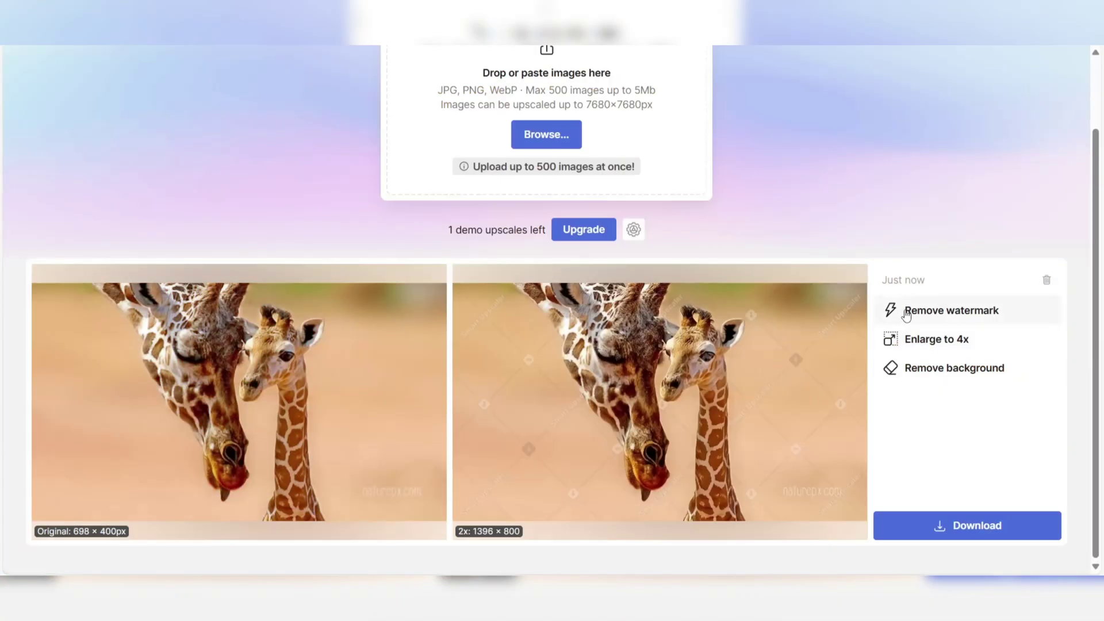
View and dismiss the upgrade plans, then try enlarging the giraffe to 4x.
click(905, 309)
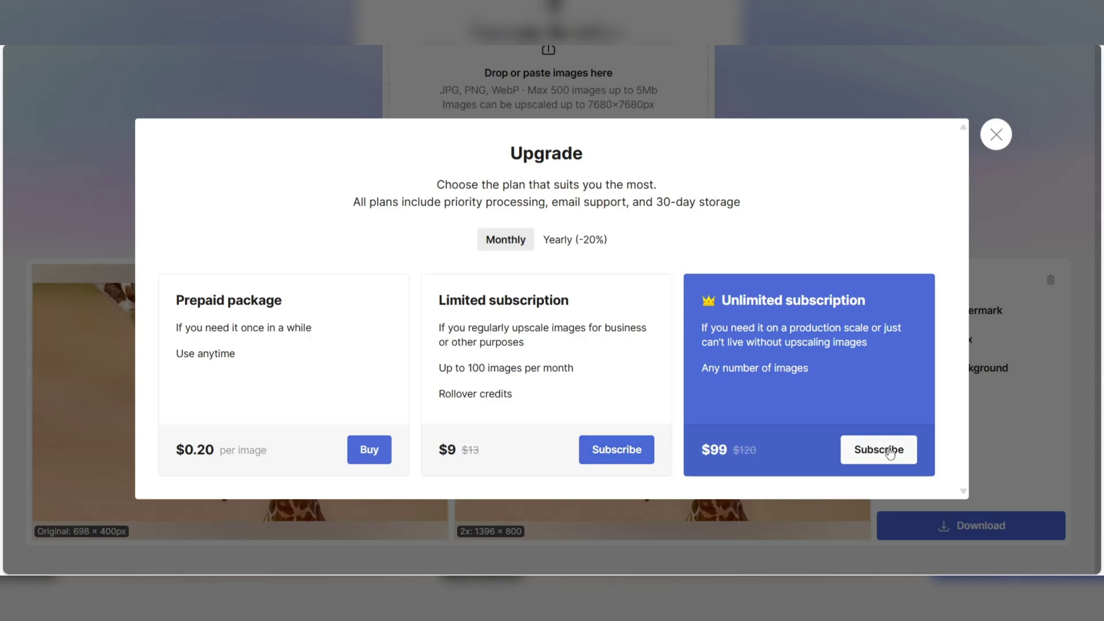
click(1001, 135)
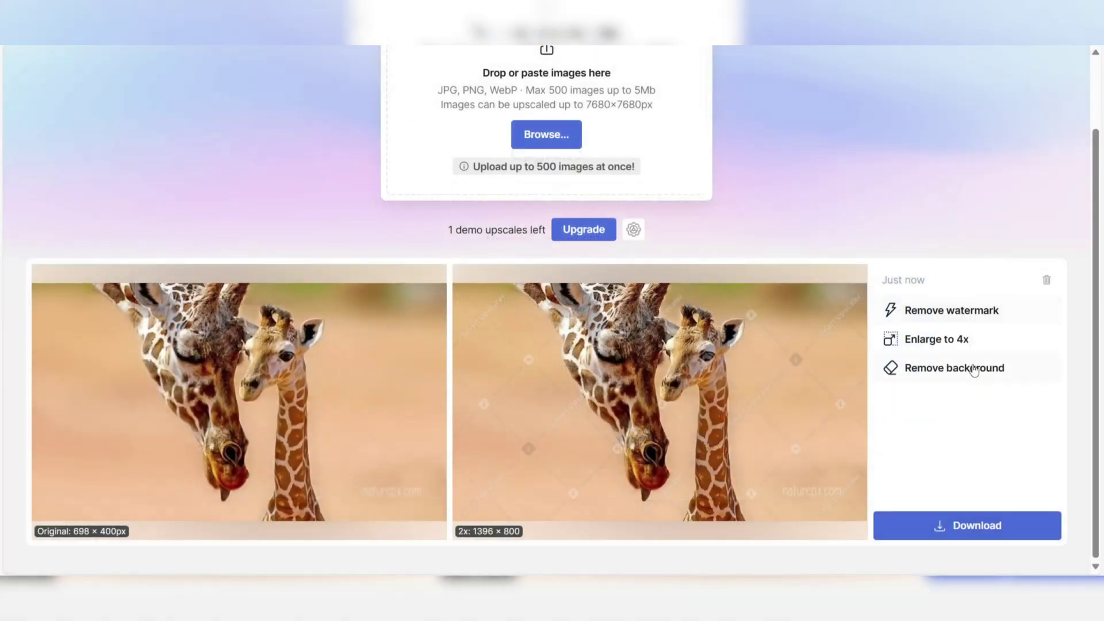
click(954, 344)
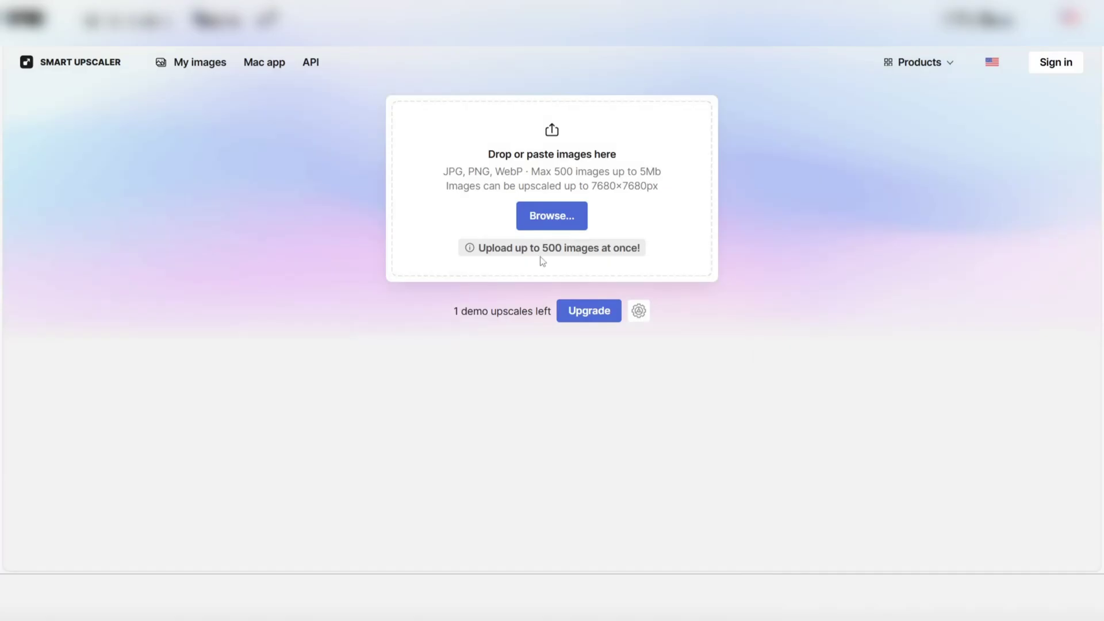
click(543, 216)
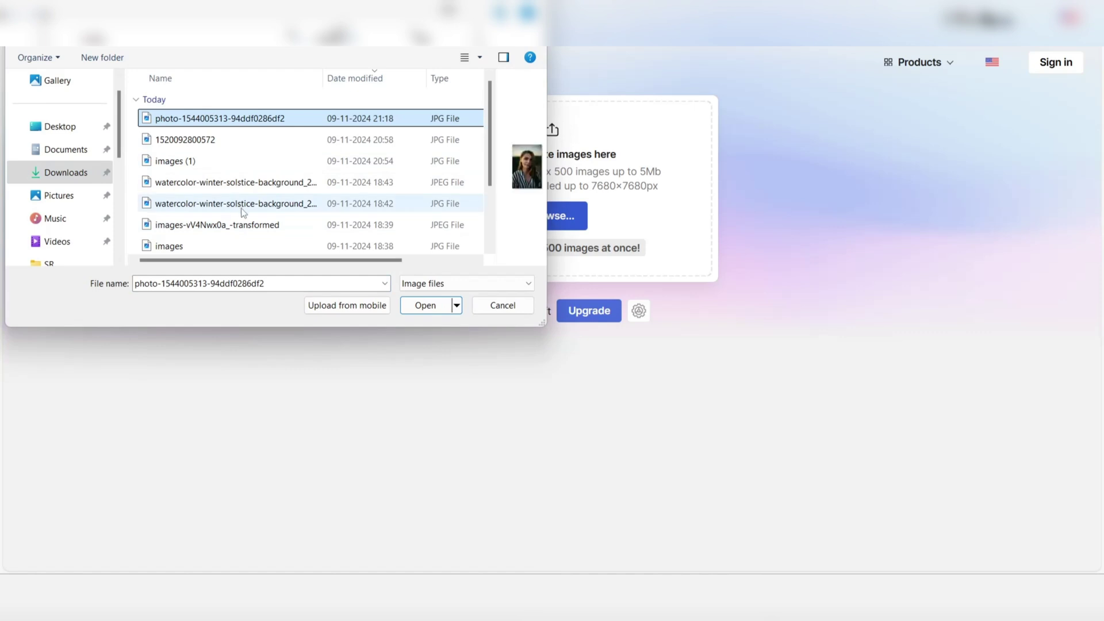
click(426, 306)
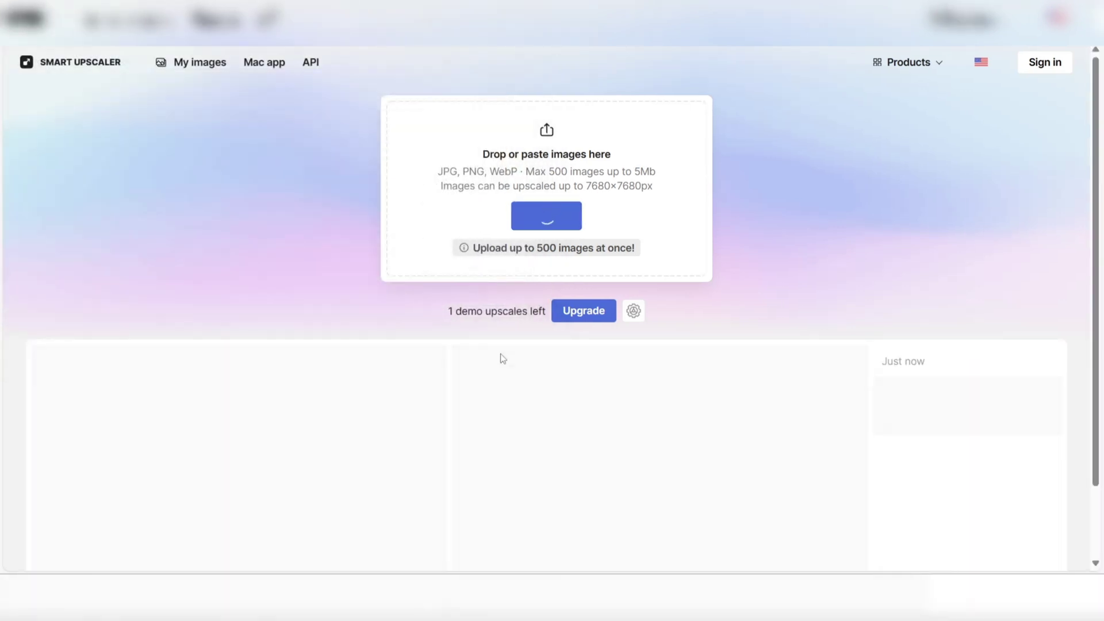
scroll(991, 326, down, 3)
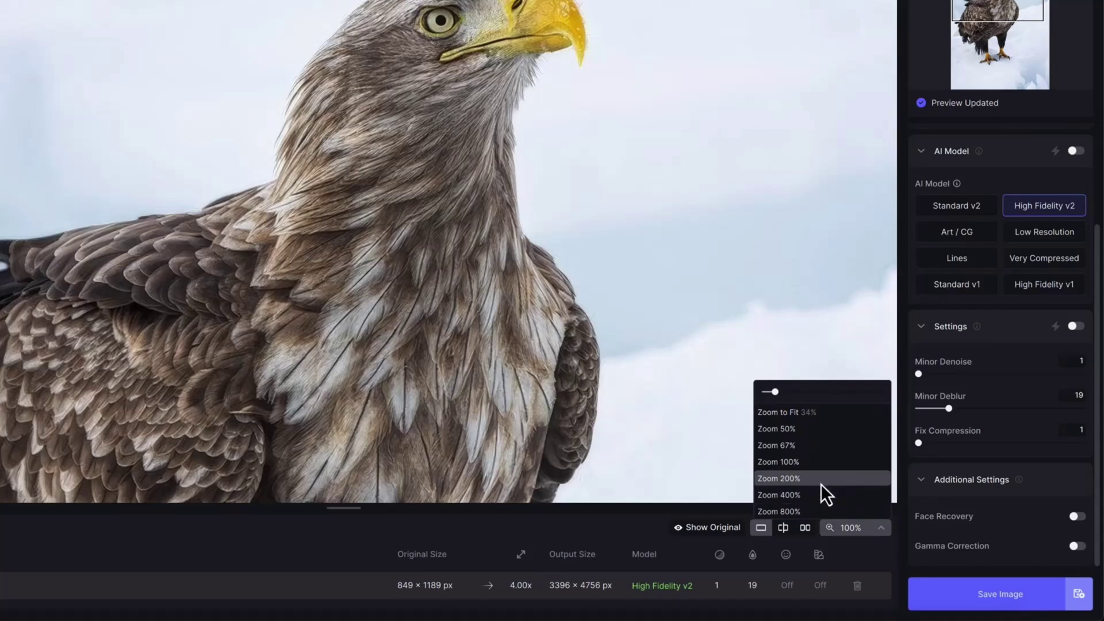
Inspect the eagle's wing at 200%, then slide the before/after split across the portrait and boy.
click(820, 483)
drag(12, 260, 518, 263)
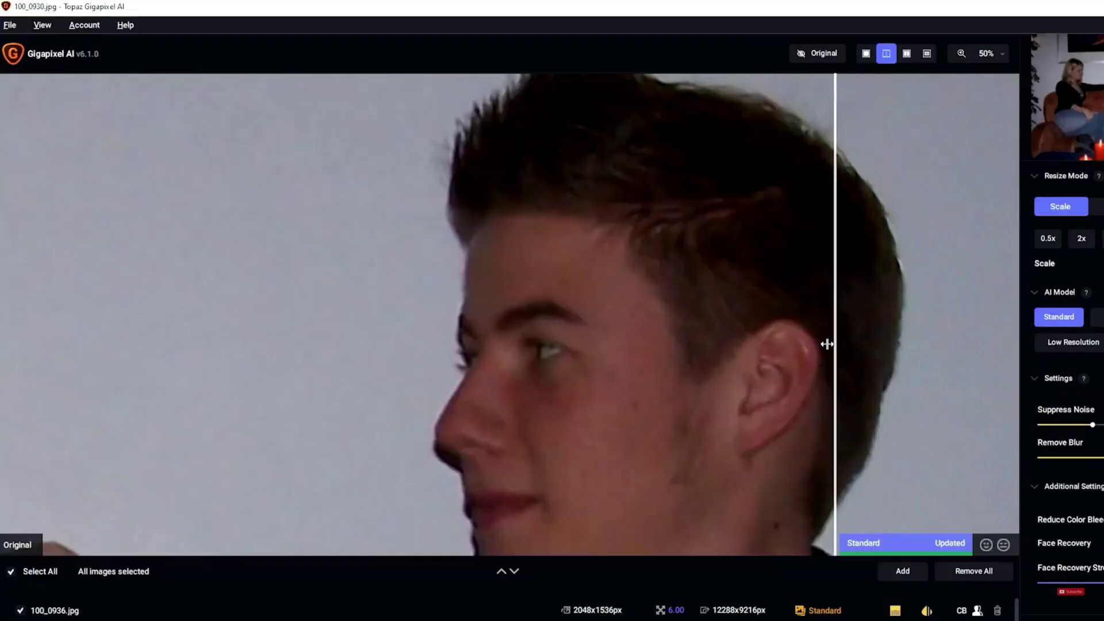
drag(771, 359, 713, 369)
drag(525, 393, 377, 418)
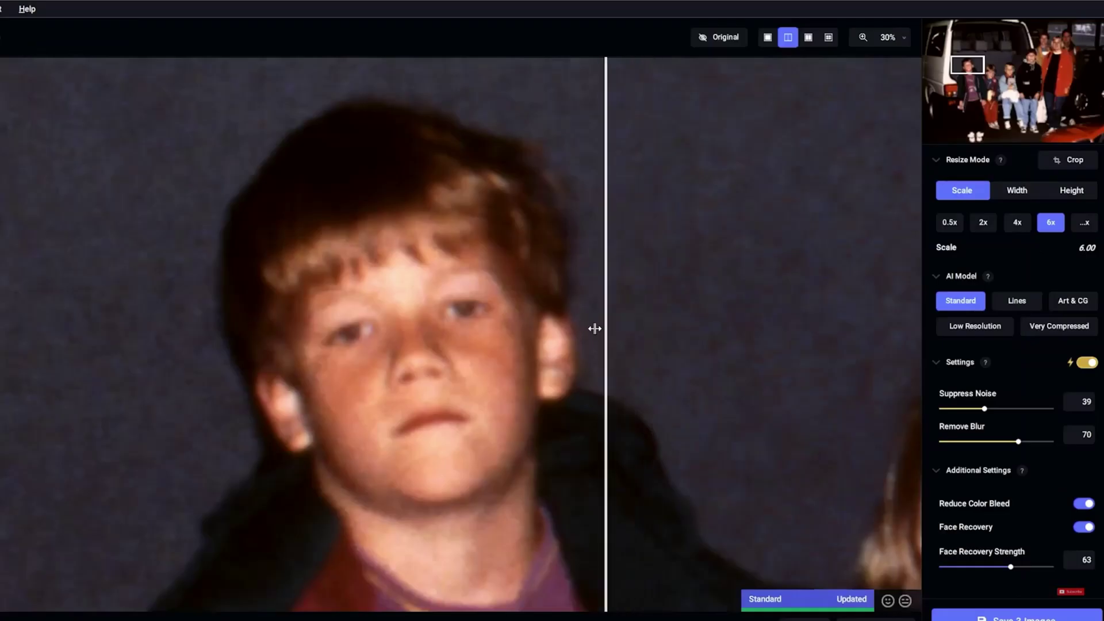
drag(594, 327, 205, 368)
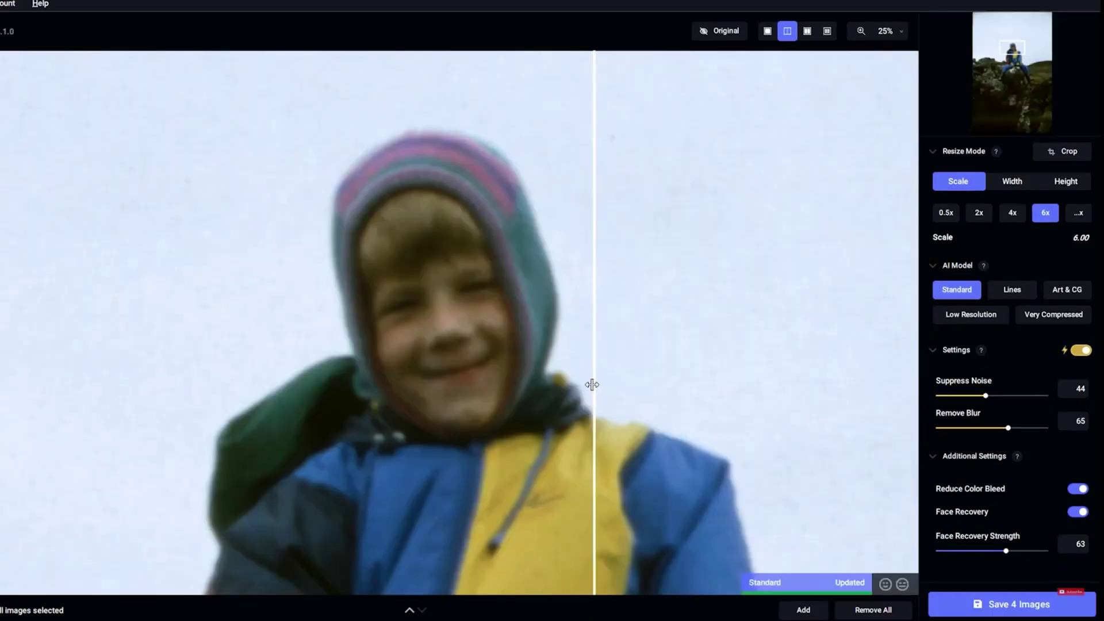
drag(467, 401, 313, 415)
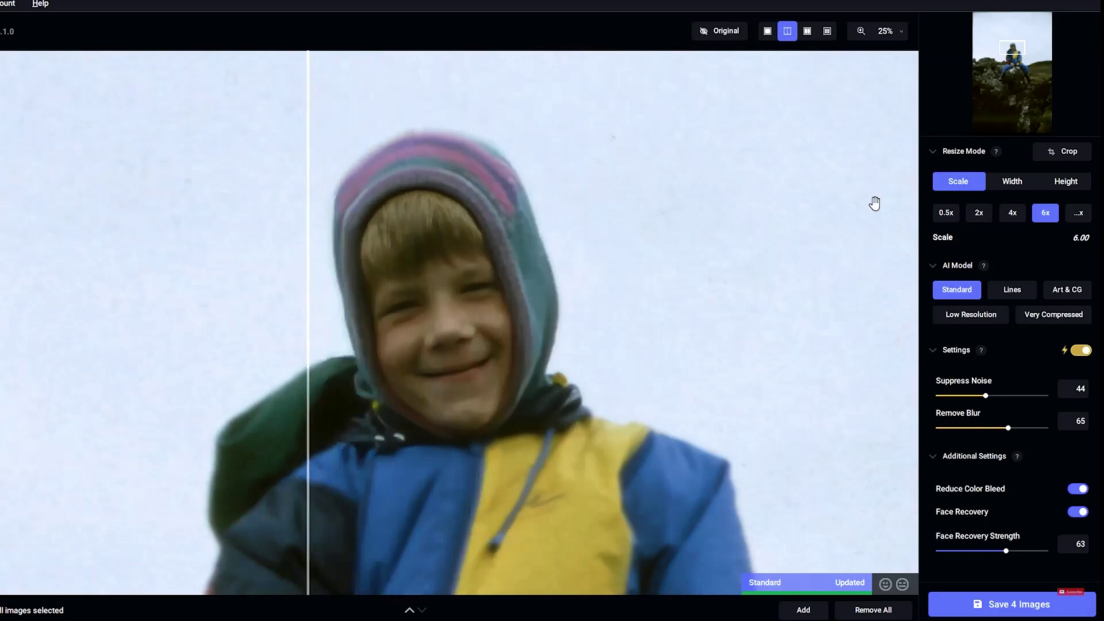
At 50% zoom, sweep the split across the boy photo, then tighten the monkey crop corners.
click(902, 33)
click(828, 140)
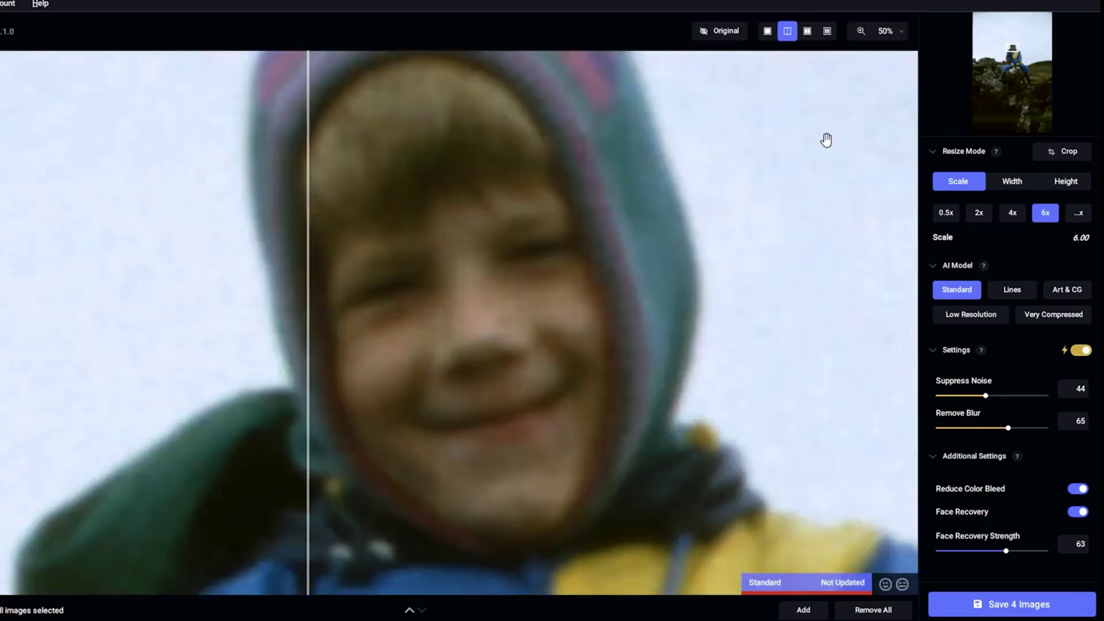
drag(728, 322, 333, 376)
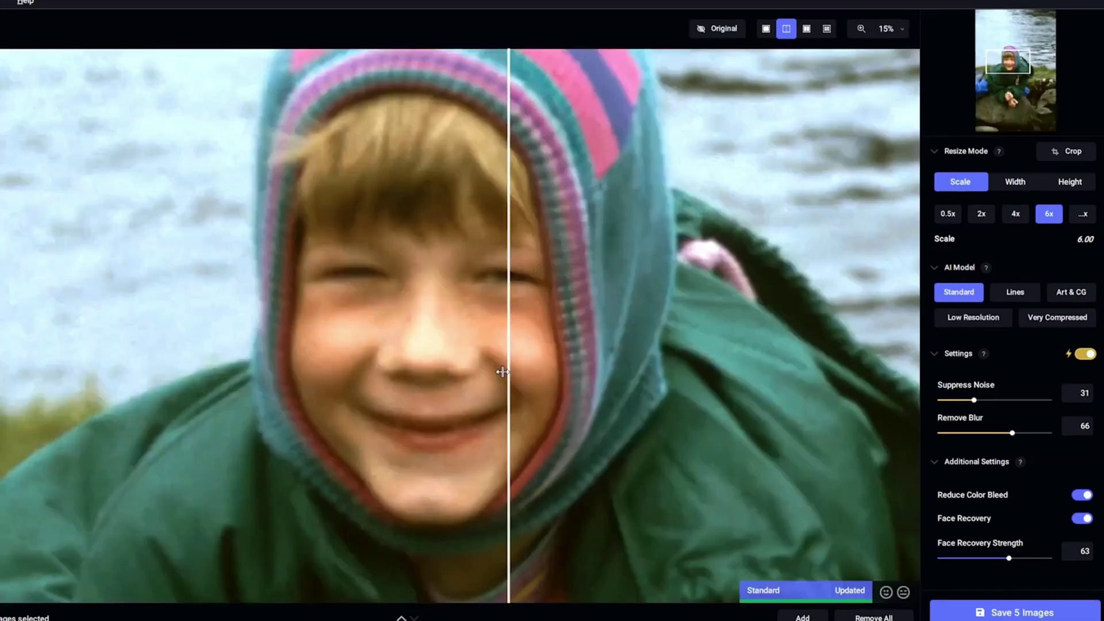
drag(502, 372, 209, 376)
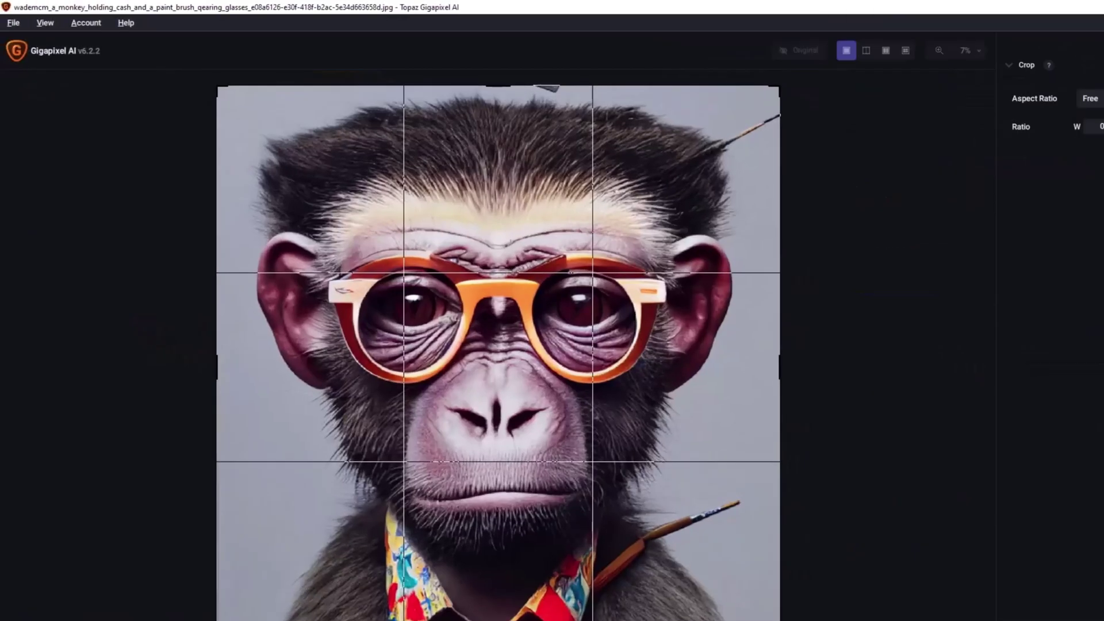
drag(782, 86, 699, 154)
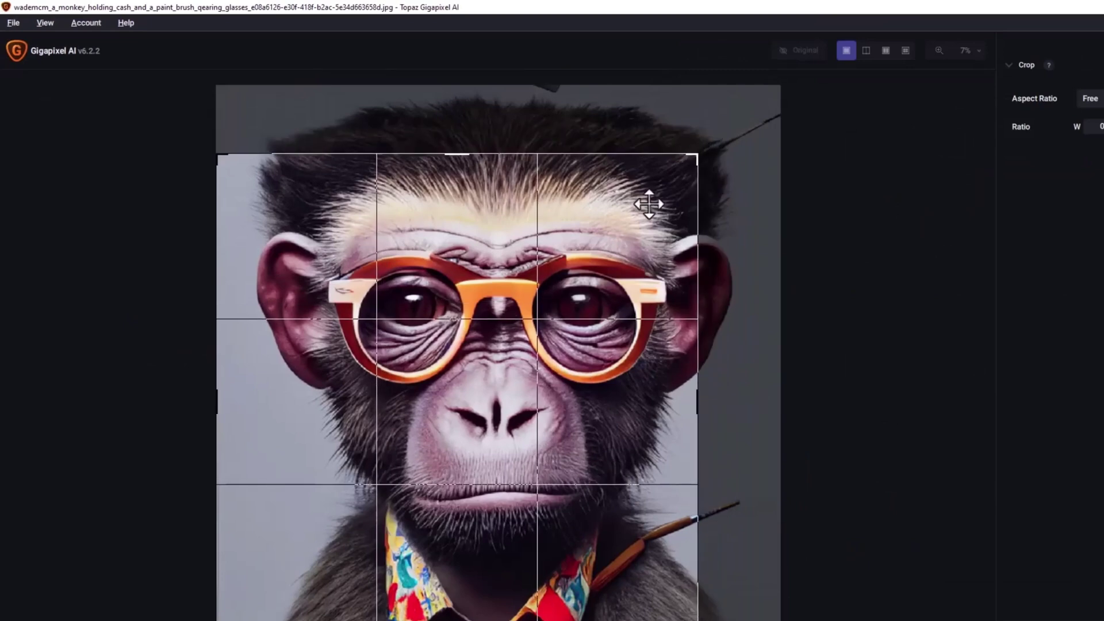
drag(218, 618, 268, 572)
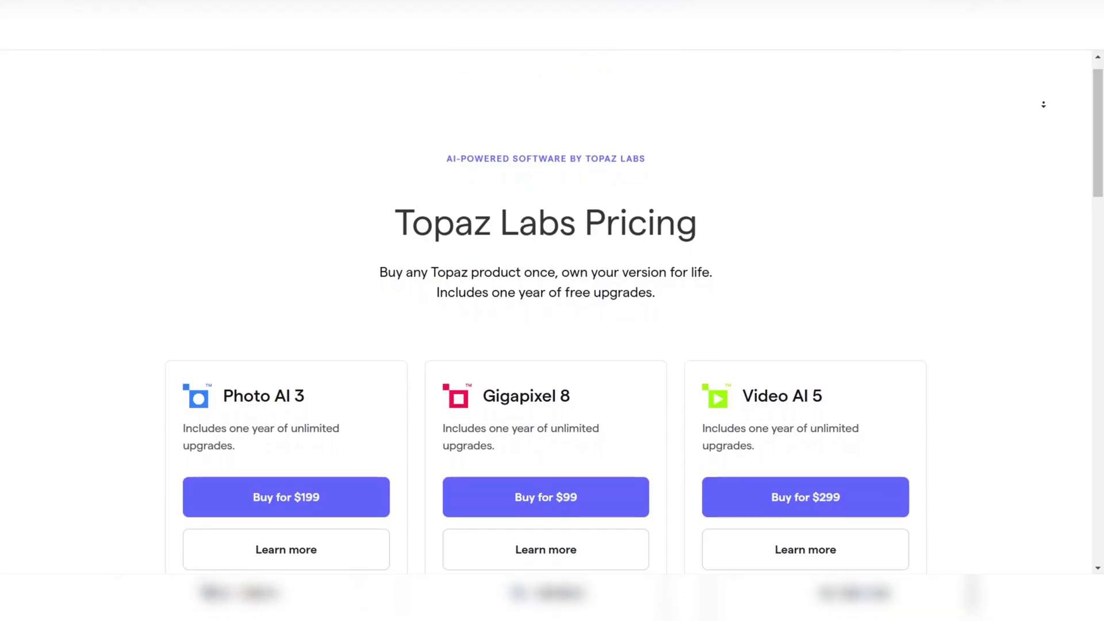
Scroll past Gigapixel 8's $99 card down to 'Included with every purchase'.
scroll(1043, 104, down, 1)
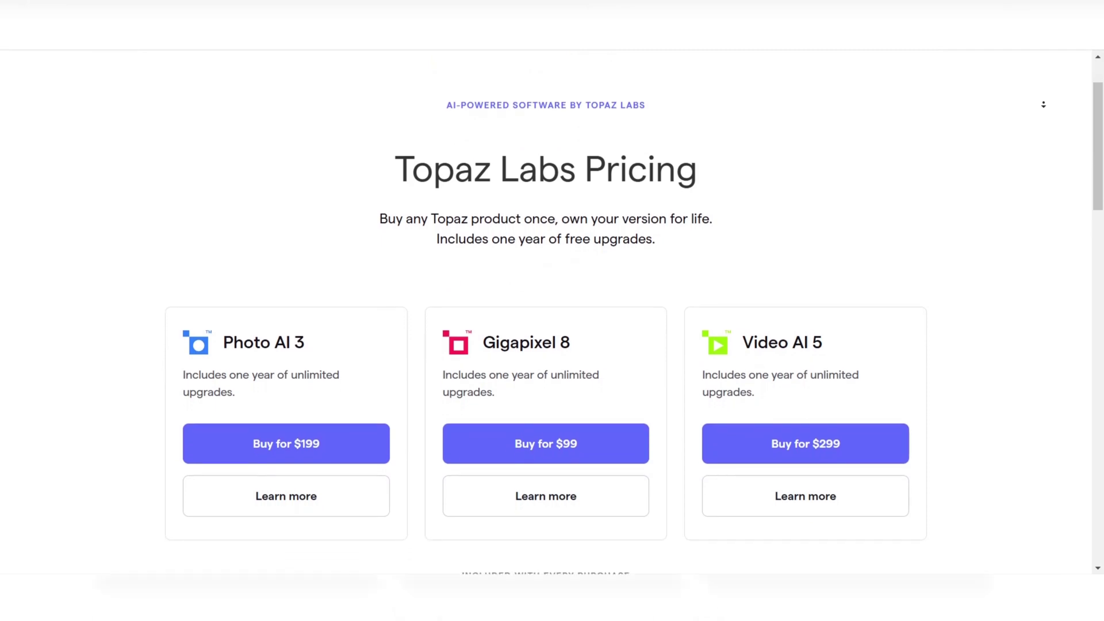
scroll(1043, 104, down, 1)
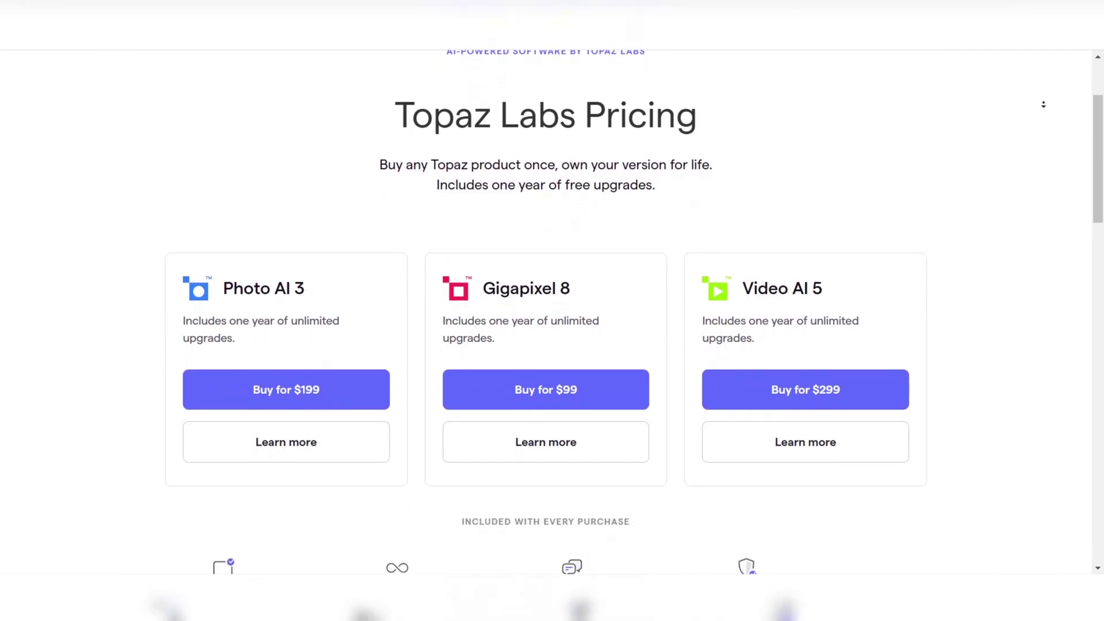
scroll(1043, 104, down, 1)
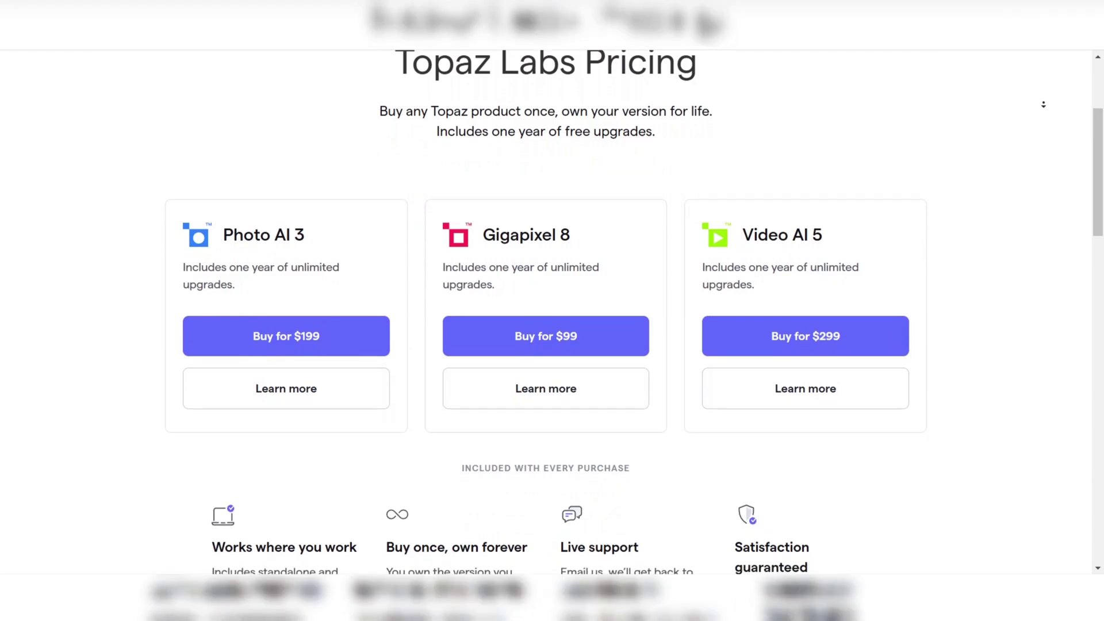
scroll(1043, 104, down, 1)
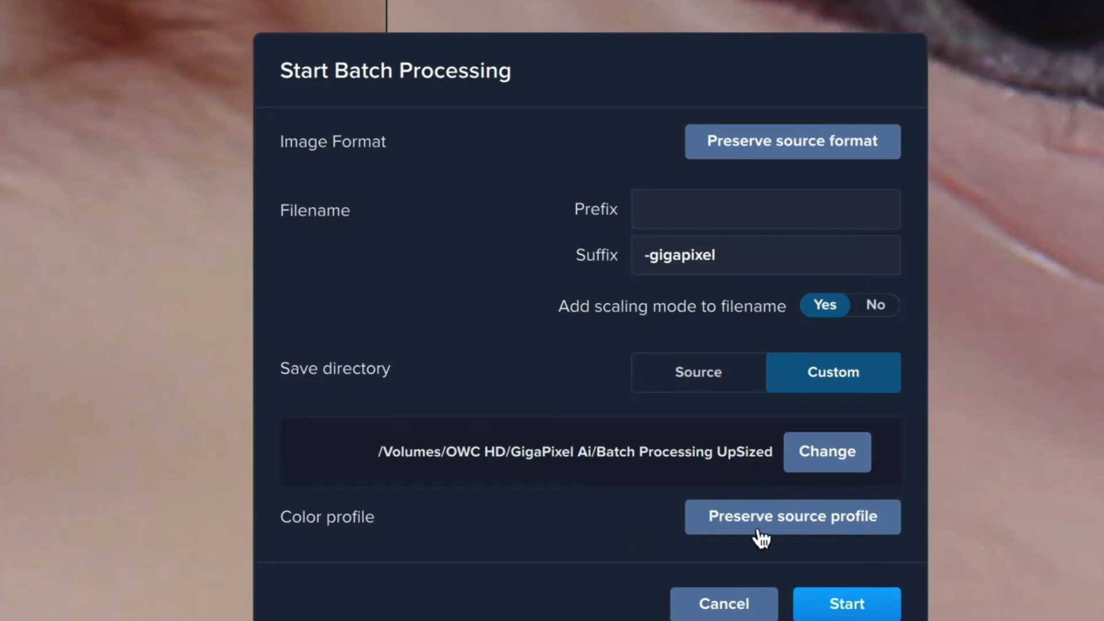
Expand the Color profile dropdown showing Preserve source profile, ProPhoto RGB, sRGB and Adobe RGB.
click(800, 525)
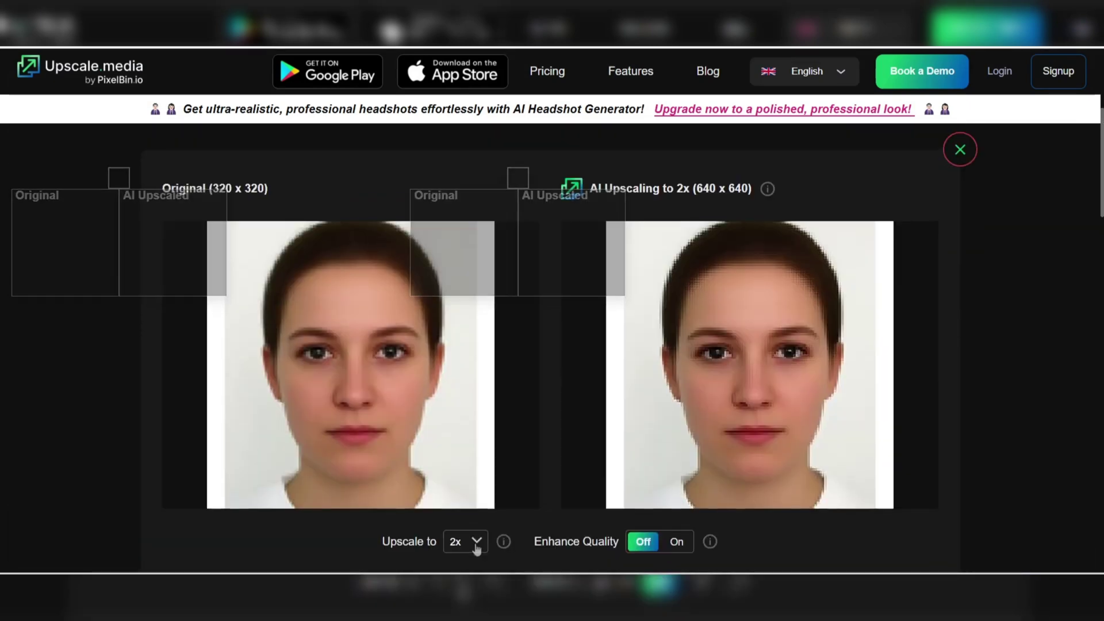
Change the portrait's Upscale to setting from 2x to 8x.
click(476, 543)
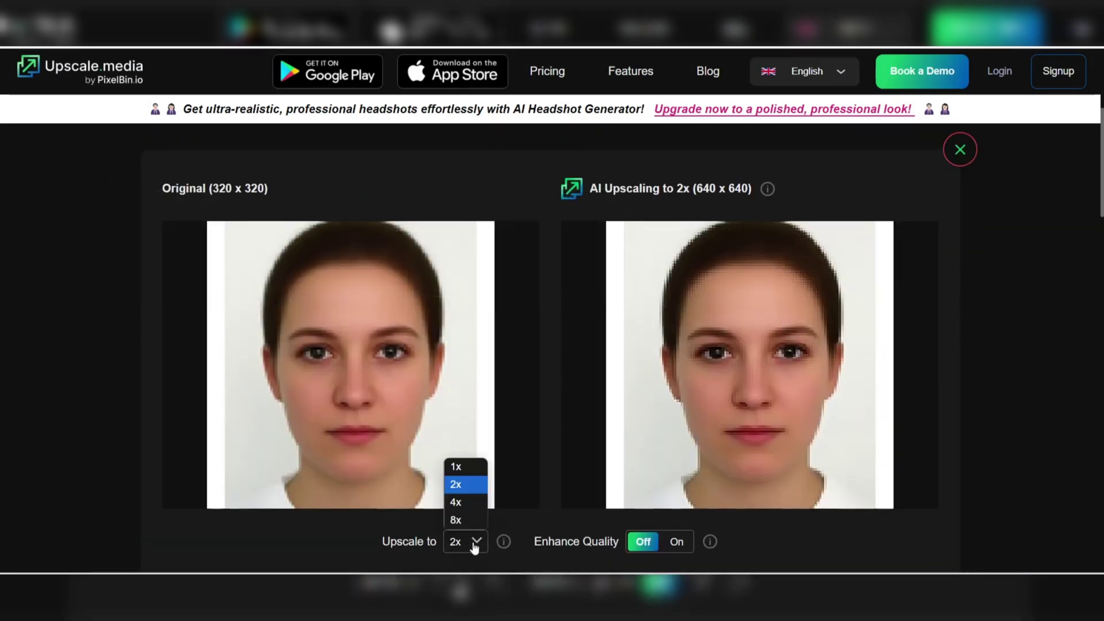
click(463, 520)
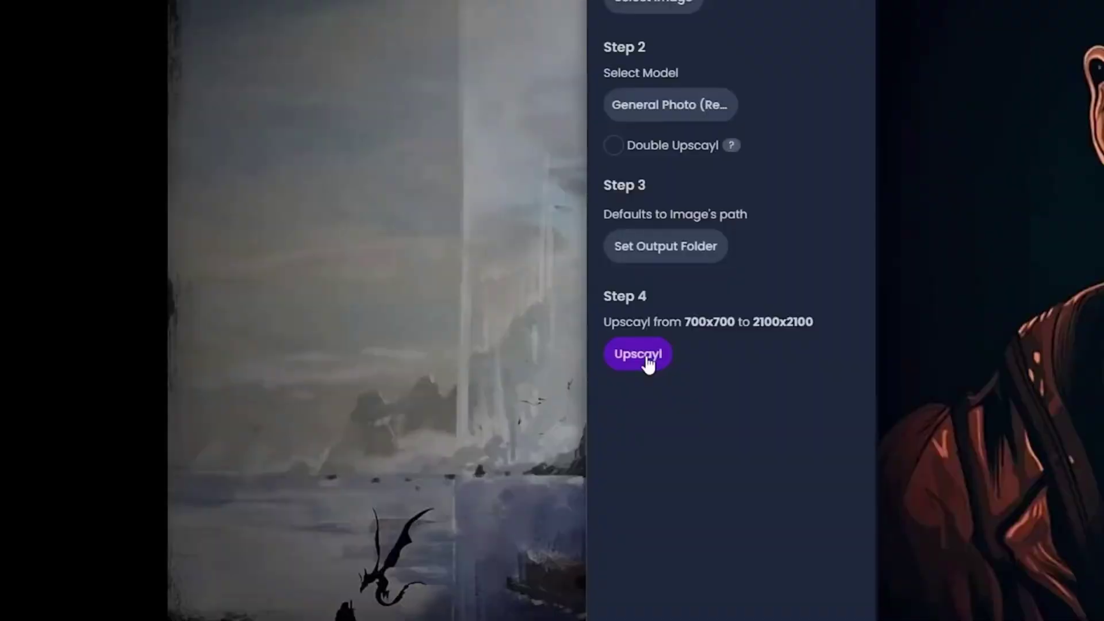
Upscale the painting to 2100x2100 and compare before/after with the slider at 50% zoom.
click(648, 361)
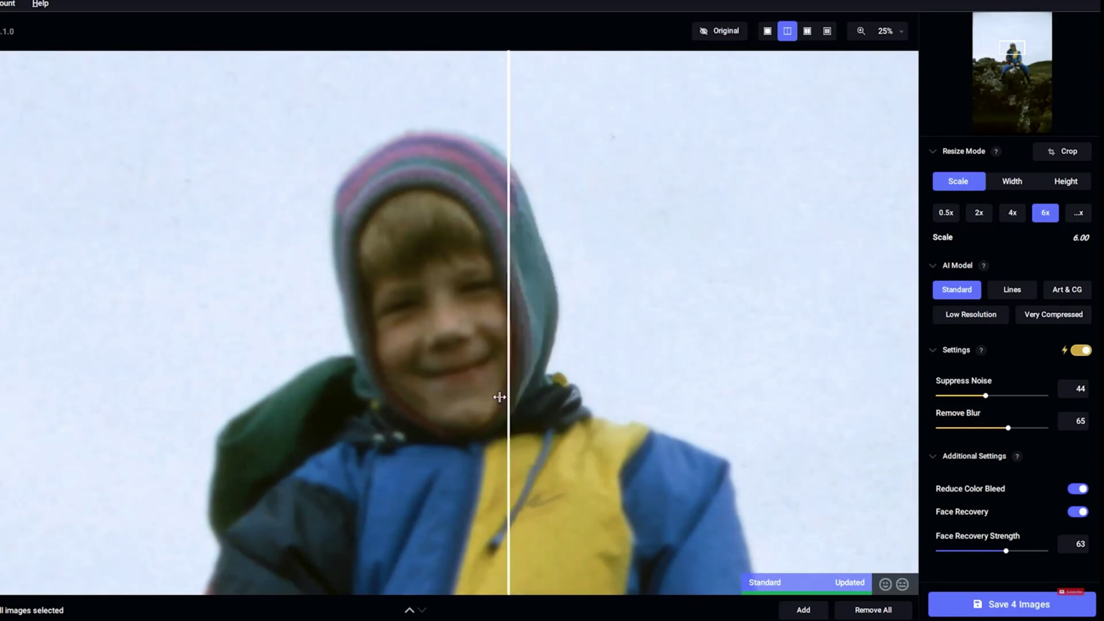
drag(499, 397, 306, 415)
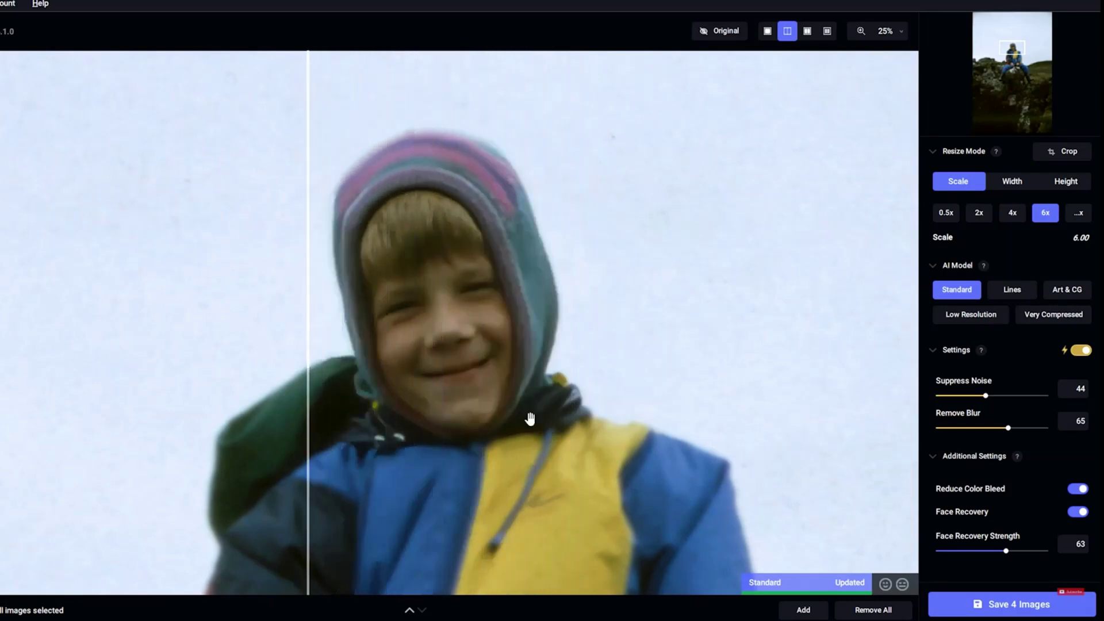
click(901, 31)
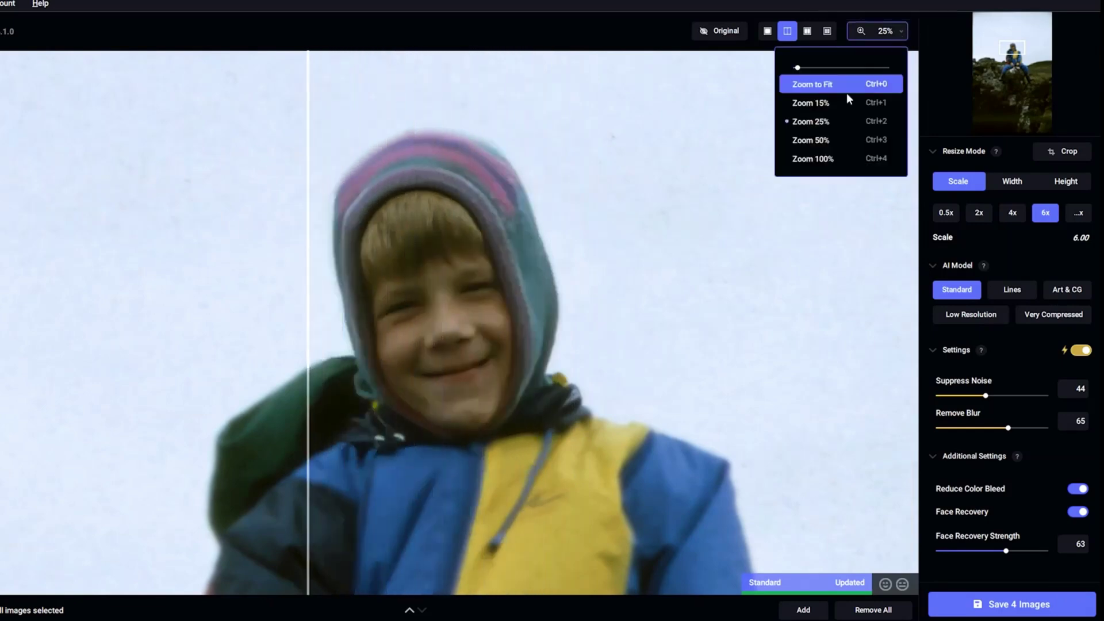
click(827, 141)
drag(308, 333, 719, 334)
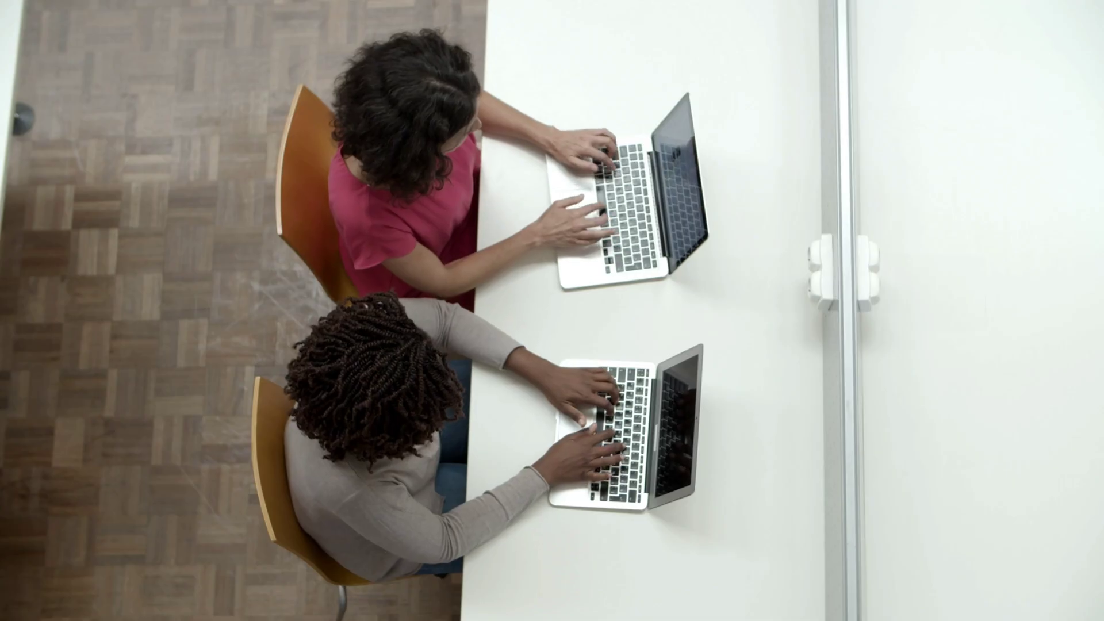